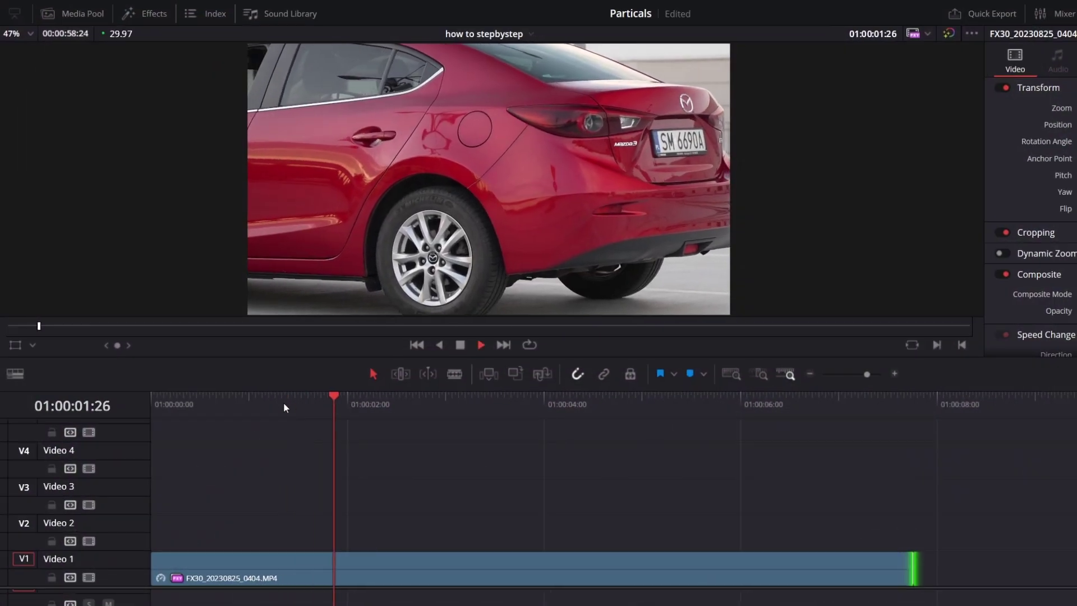
Step: Split the V1 car clip at 01:00:01:25 and 01:00:05:25, isolating a middle section
{"action": "left_click_drag", "start_coordinate": [346, 392], "coordinate": [331, 396]}
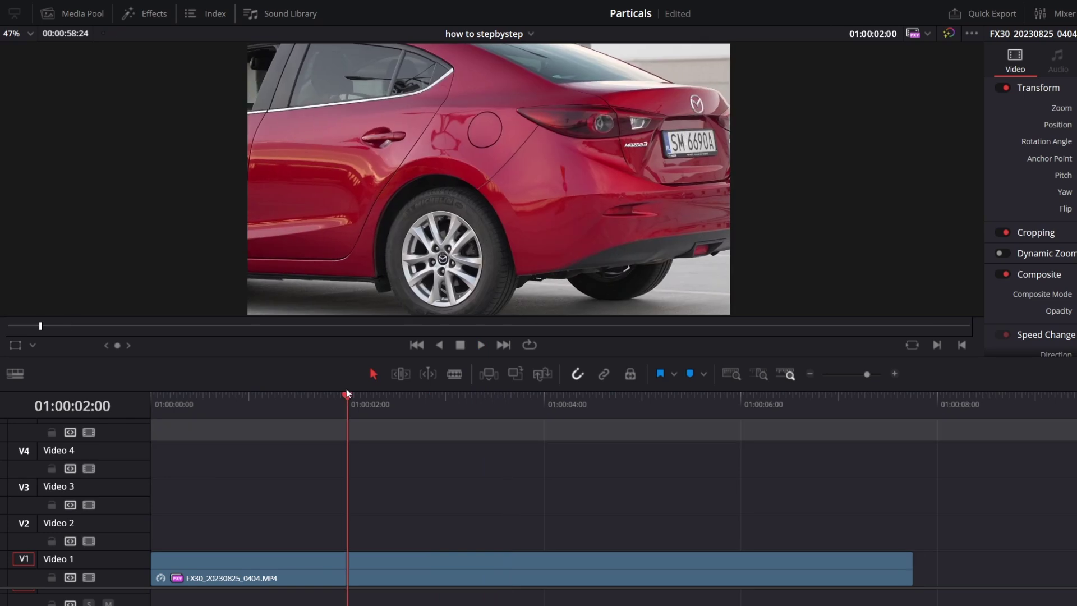
{"action": "left_click", "coordinate": [368, 574]}
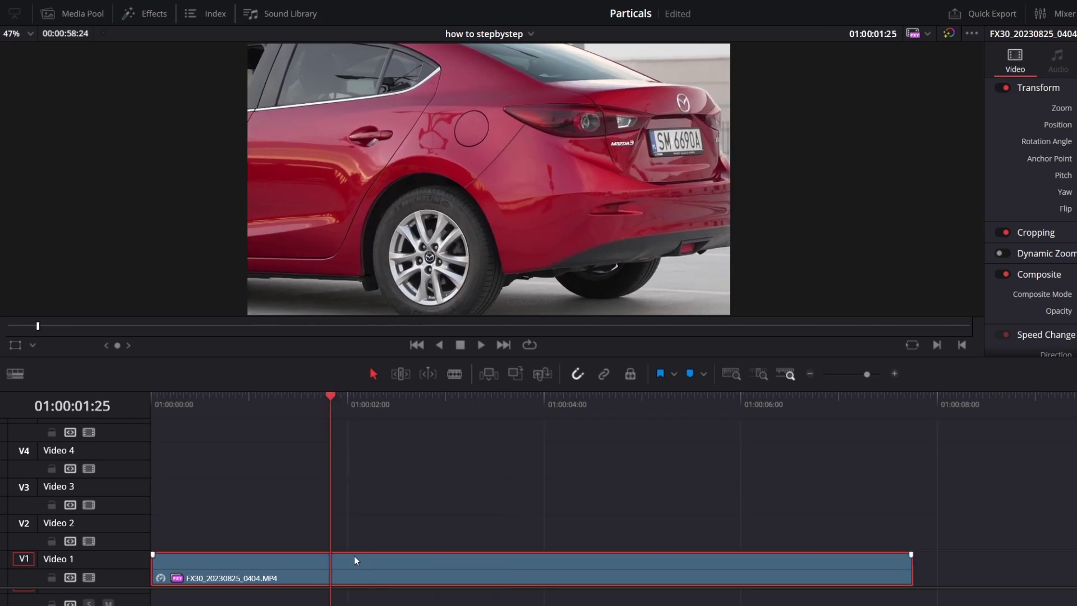
{"action": "key", "text": "ctrl+b"}
{"action": "left_click_drag", "start_coordinate": [556, 394], "coordinate": [724, 395]}
{"action": "key", "text": "ctrl+b"}
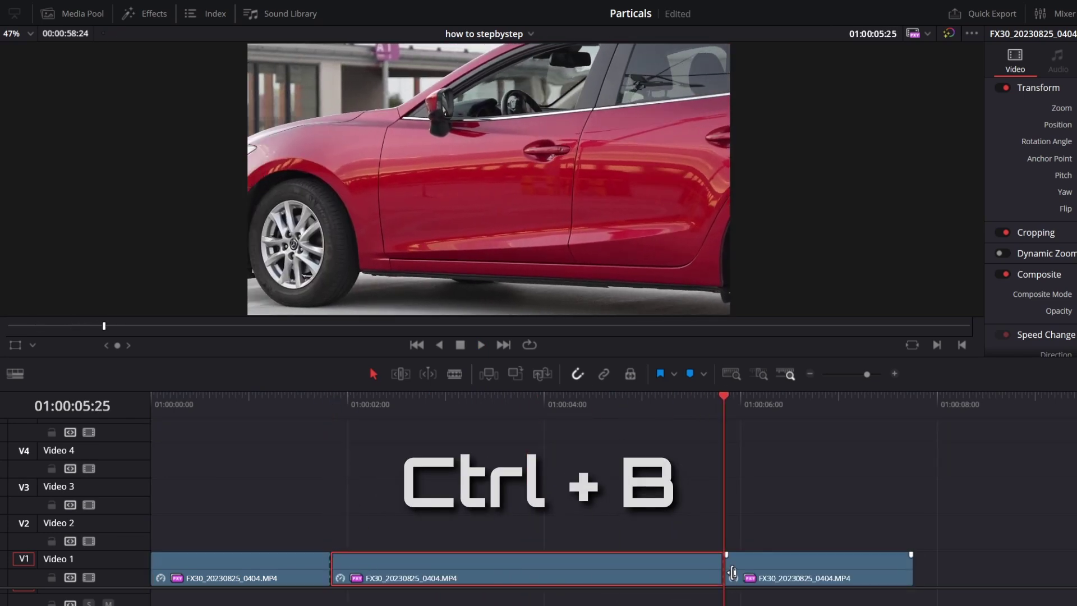
Step: Select the middle car clip section and open it on the Color page
{"action": "left_click", "coordinate": [500, 396]}
{"action": "left_click", "coordinate": [547, 575]}
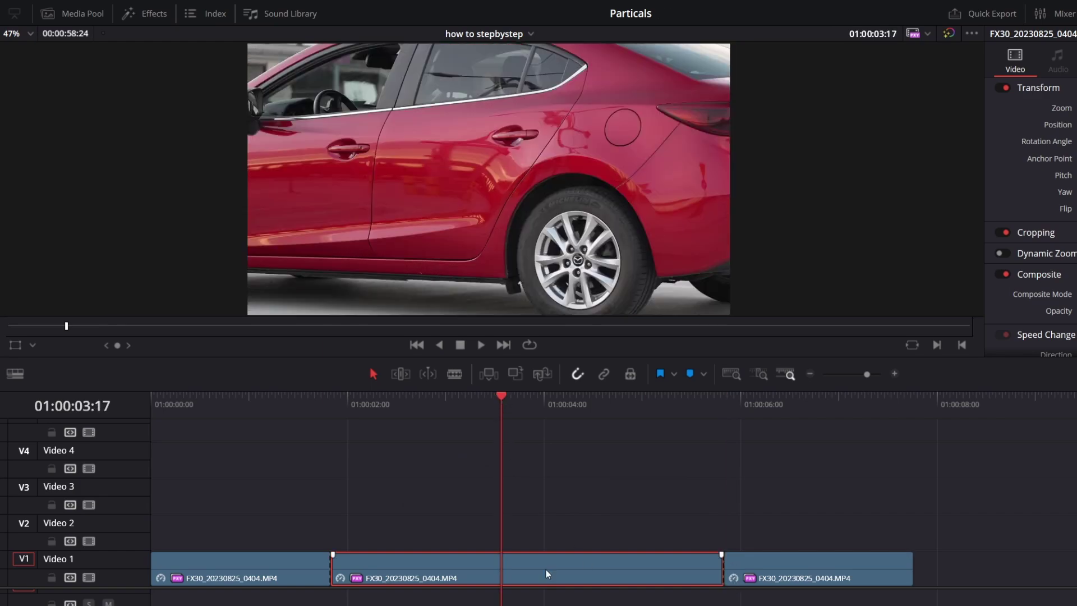
{"action": "left_click", "coordinate": [825, 584]}
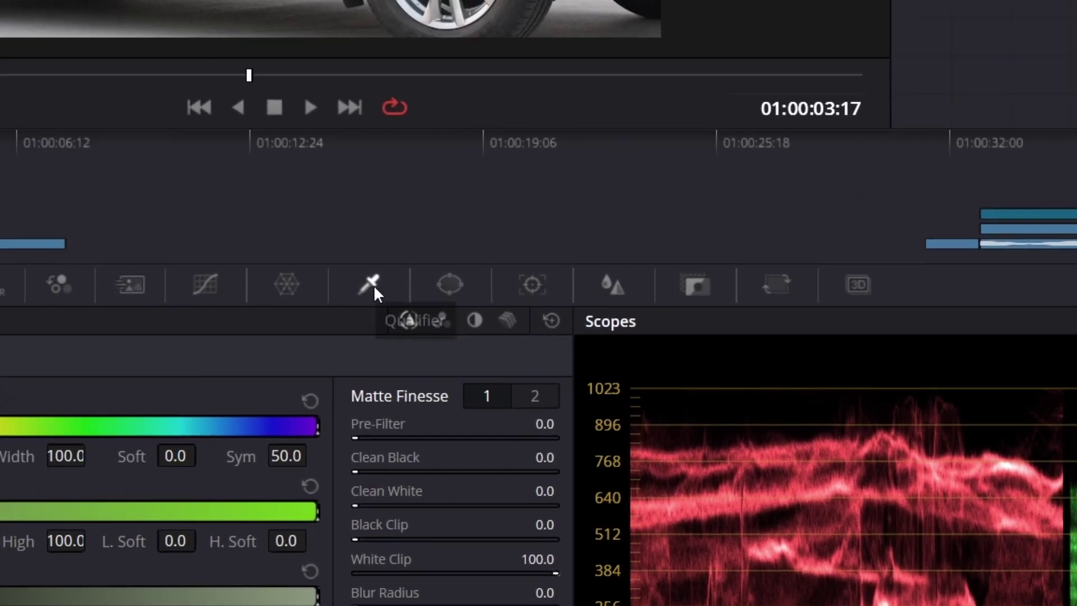
Step: Qualify the red door paint with Highlight on and Picker Add, Clean White 17.7
{"action": "left_click", "coordinate": [606, 424]}
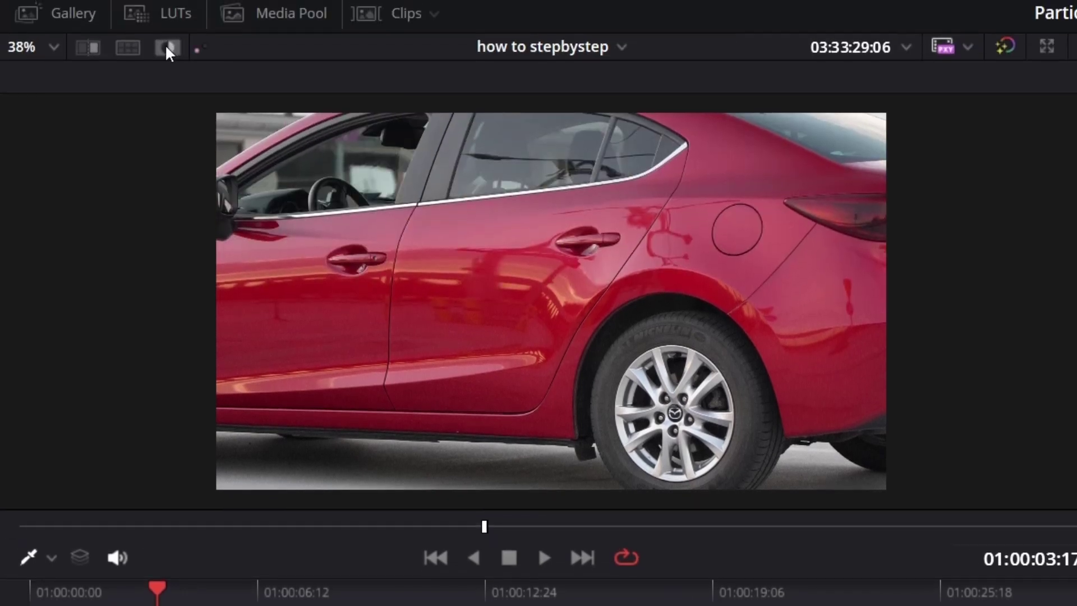
{"action": "left_click", "coordinate": [166, 47]}
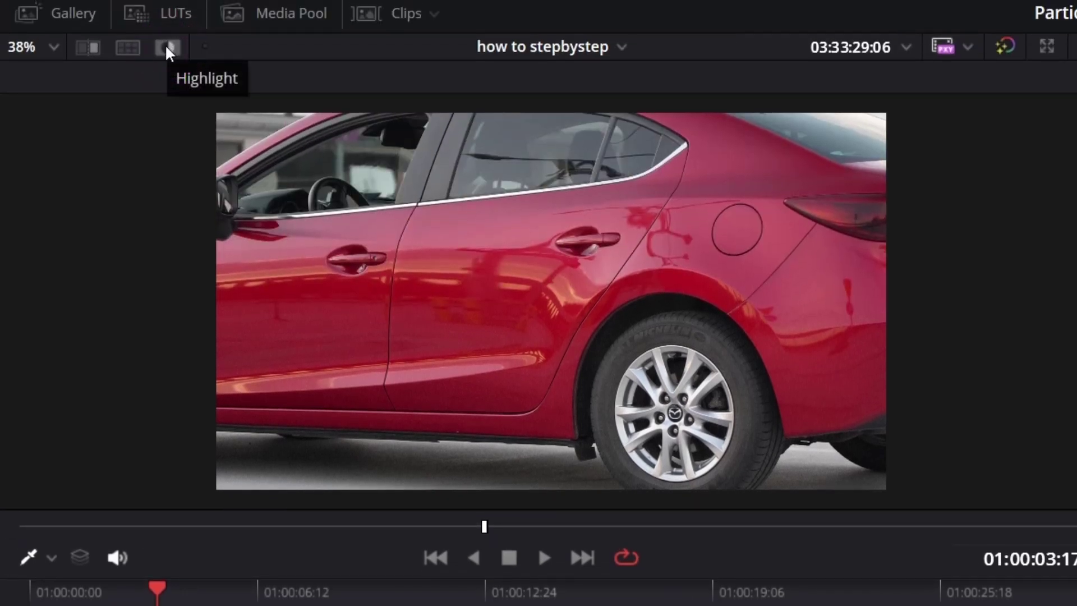
{"action": "left_click", "coordinate": [168, 49]}
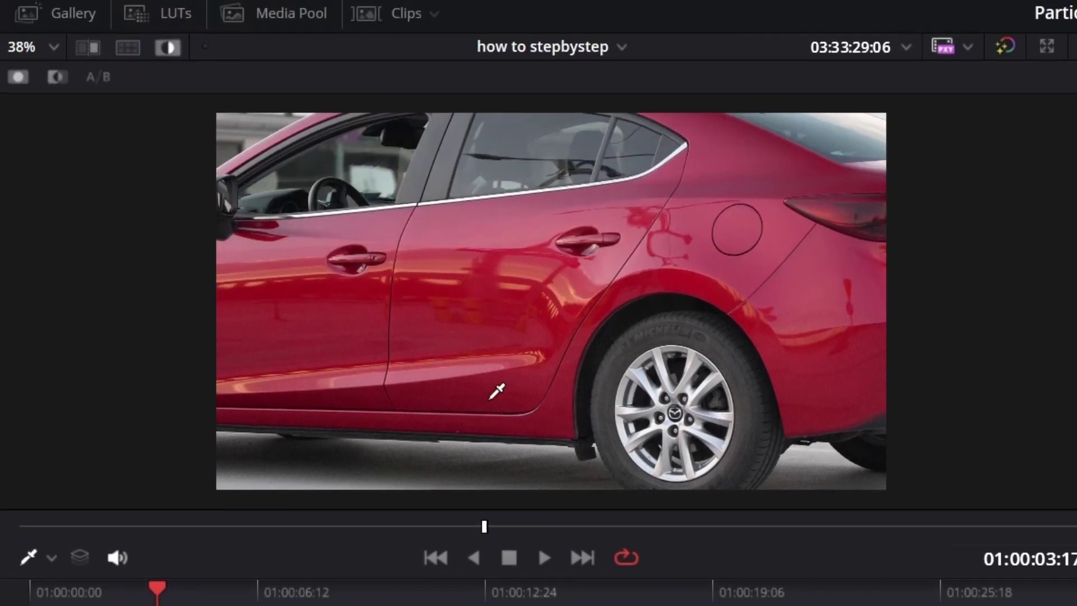
{"action": "left_click", "coordinate": [499, 388]}
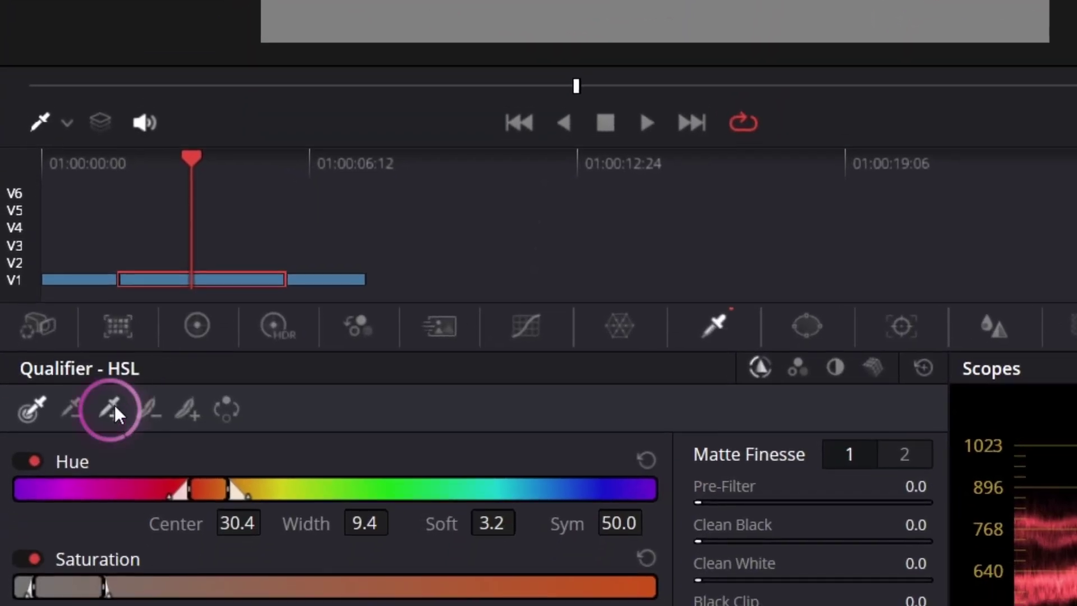
{"action": "left_click", "coordinate": [113, 406]}
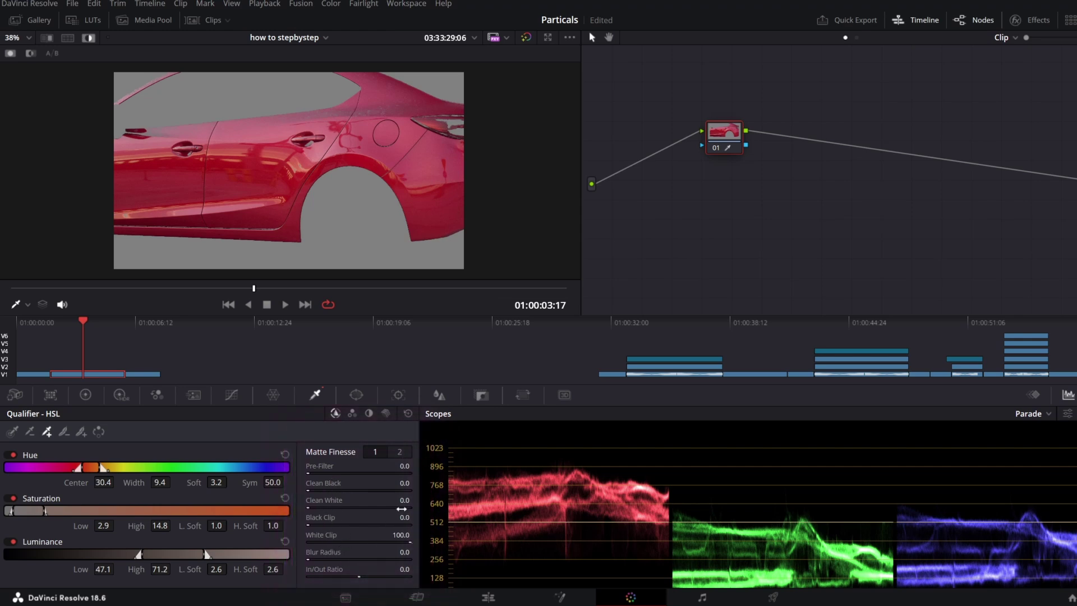
{"action": "left_click_drag", "start_coordinate": [404, 499], "coordinate": [419, 499]}
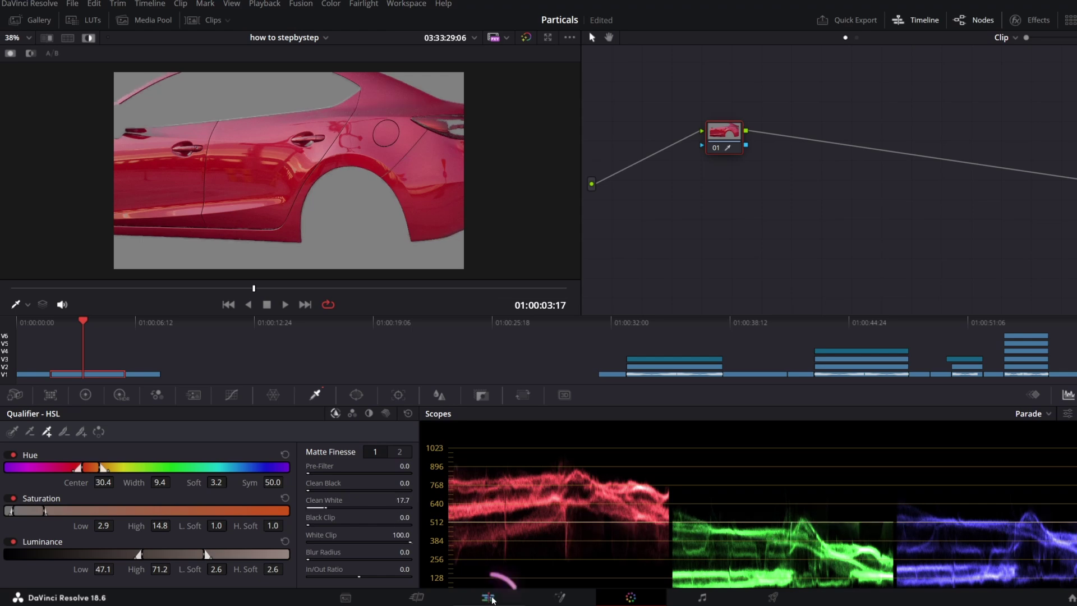
Step: Alt-drag a copy of the middle clip onto Video 2 and return to its grade
{"action": "left_click", "coordinate": [491, 598]}
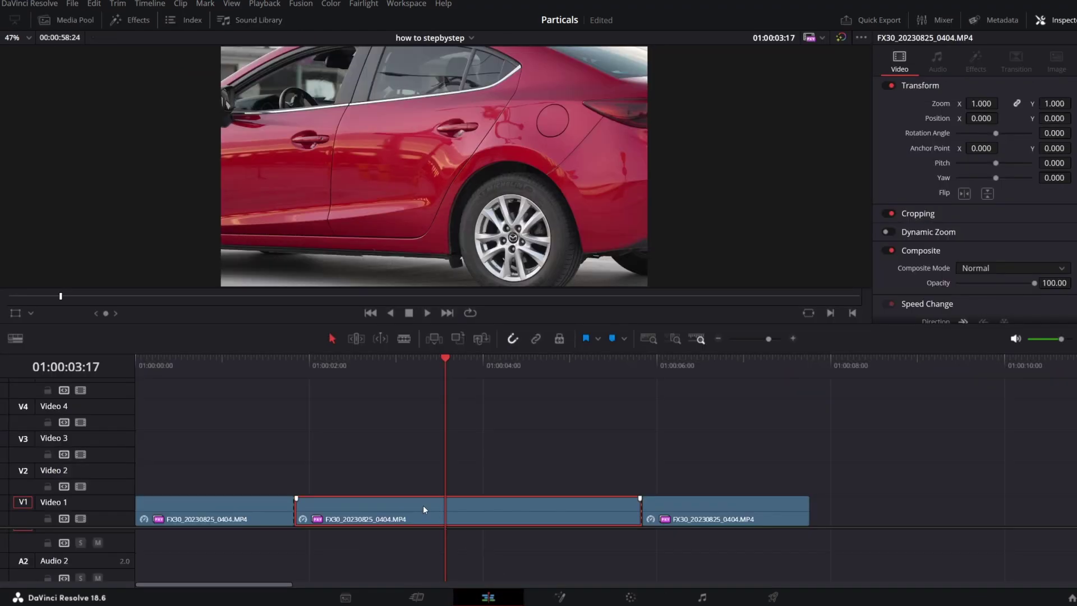
{"action": "left_click_drag", "start_coordinate": [424, 509], "coordinate": [424, 478]}
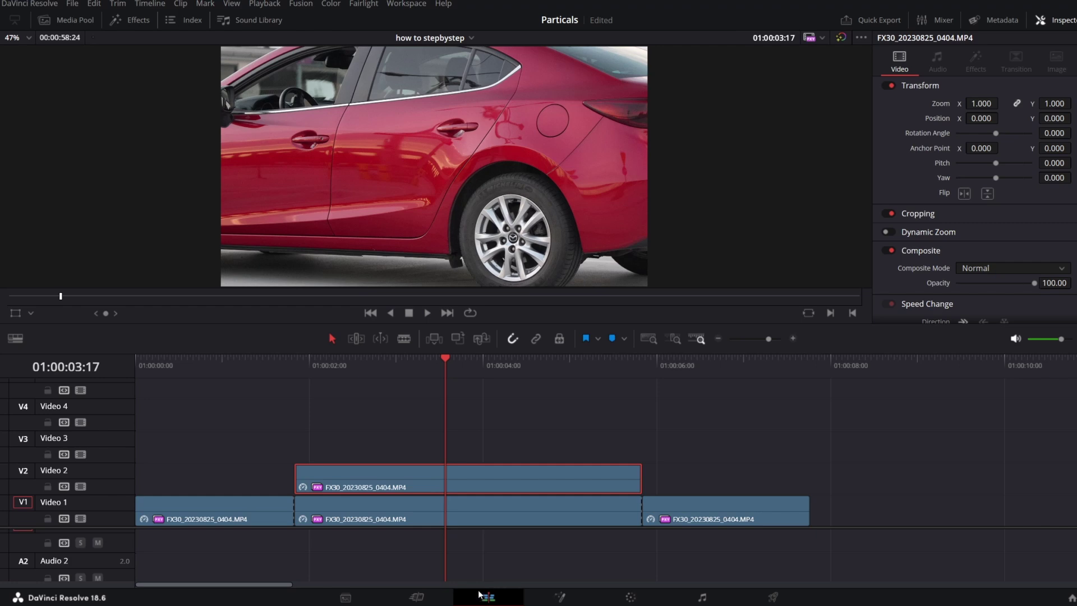
{"action": "left_click", "coordinate": [631, 597]}
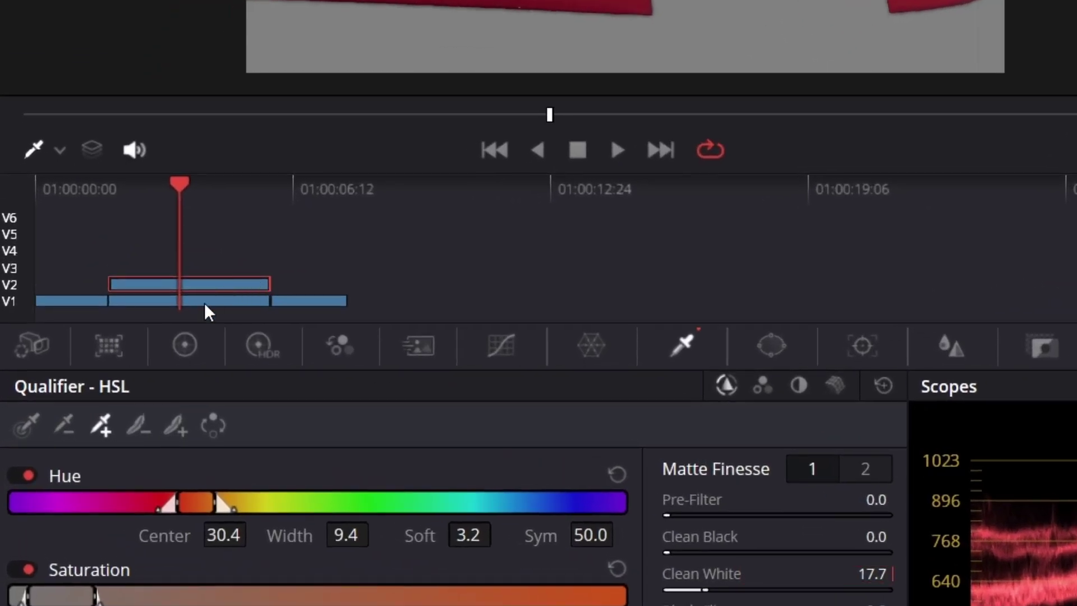
{"action": "key", "text": "Up"}
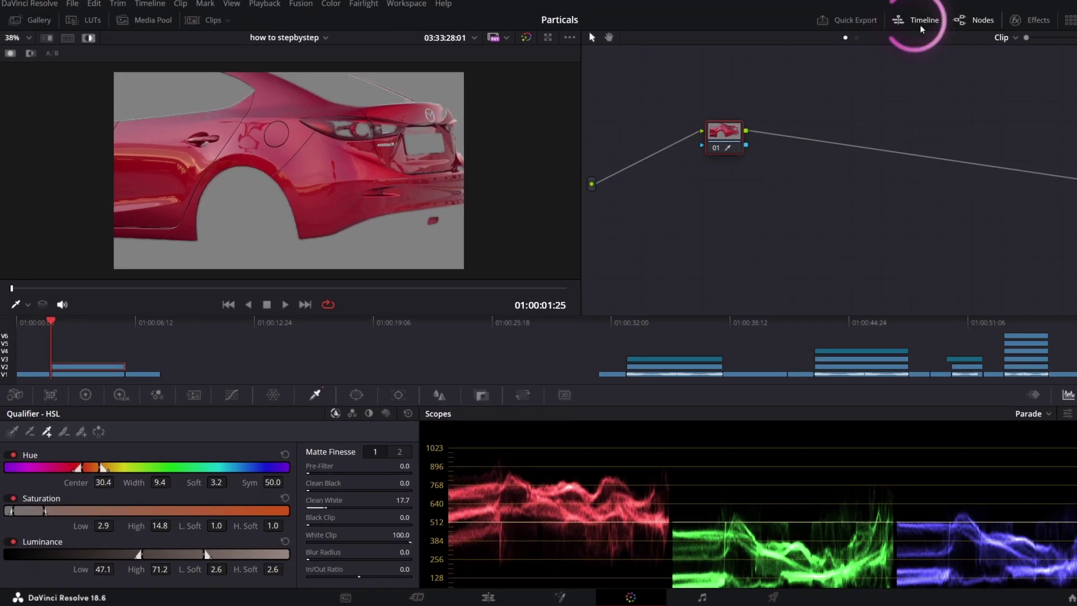
Step: Add an Alpha Output to the node graph and connect node 01's matte to it
{"action": "left_click", "coordinate": [913, 21]}
{"action": "left_click", "coordinate": [913, 21]}
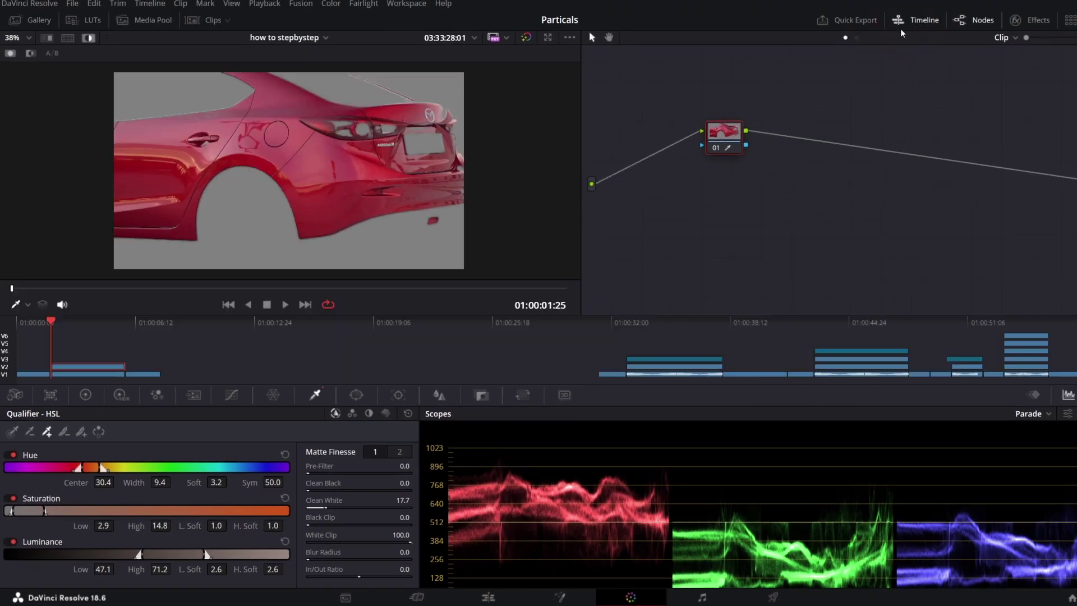
{"action": "right_click", "coordinate": [816, 223]}
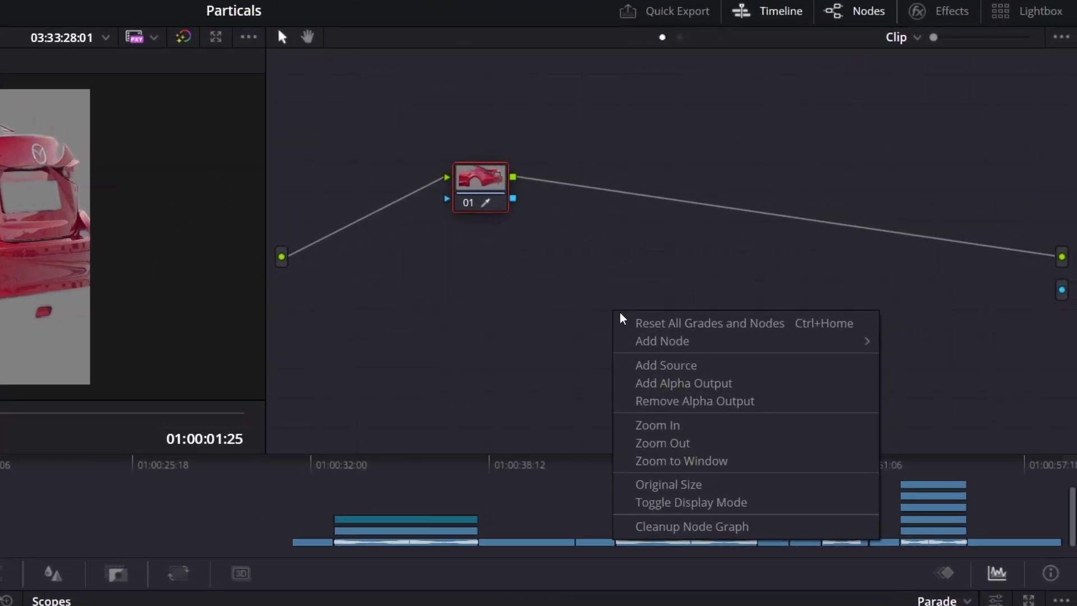
{"action": "left_click", "coordinate": [669, 383]}
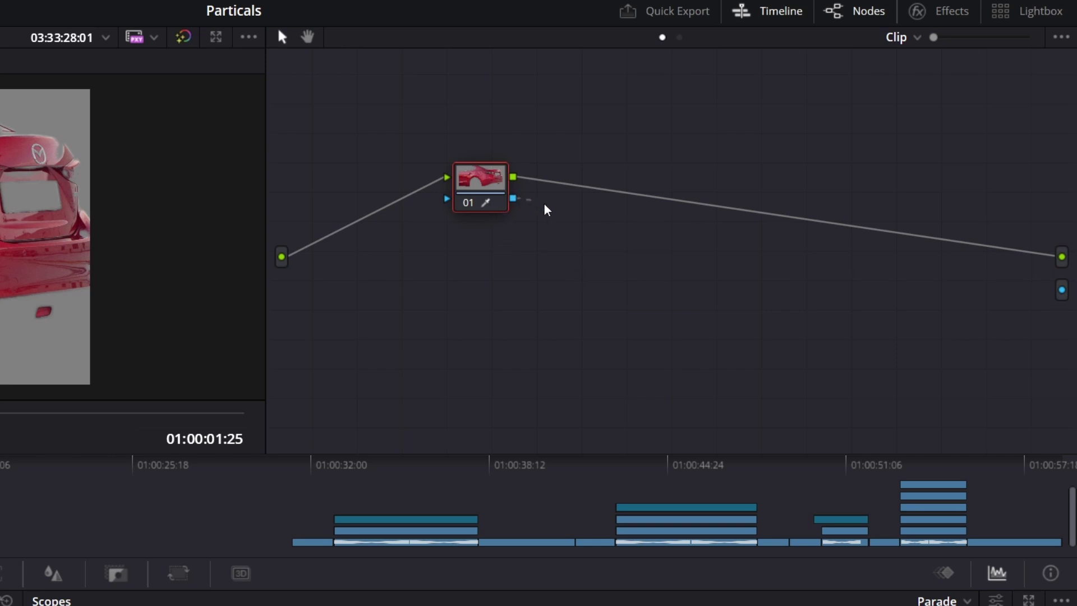
{"action": "left_click_drag", "start_coordinate": [928, 264], "coordinate": [1062, 289]}
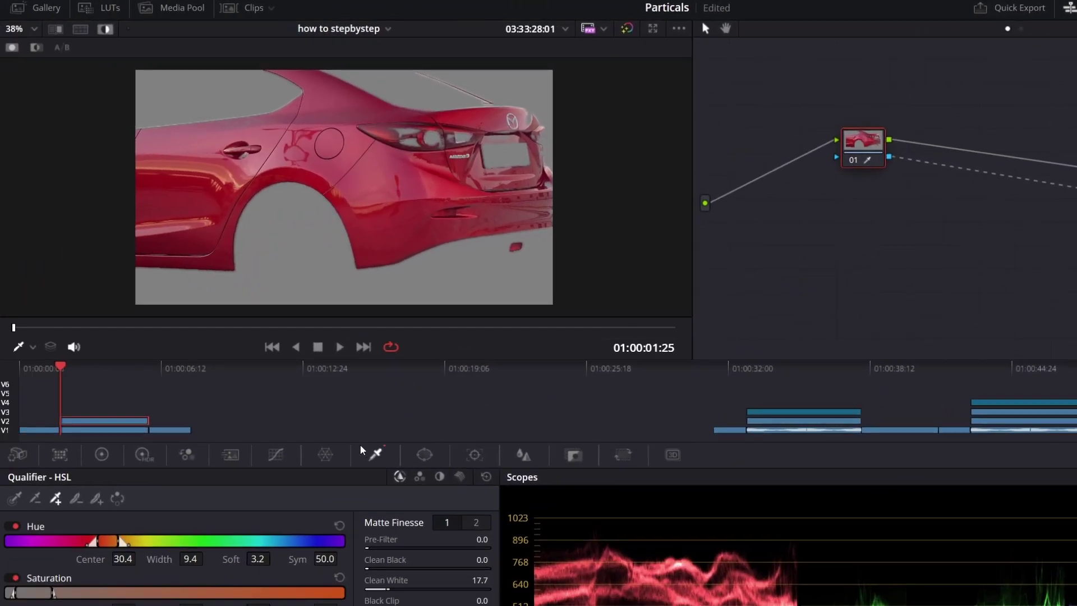
Step: Invert the paint qualifier and turn off the Highlight matte preview
{"action": "left_click", "coordinate": [376, 455]}
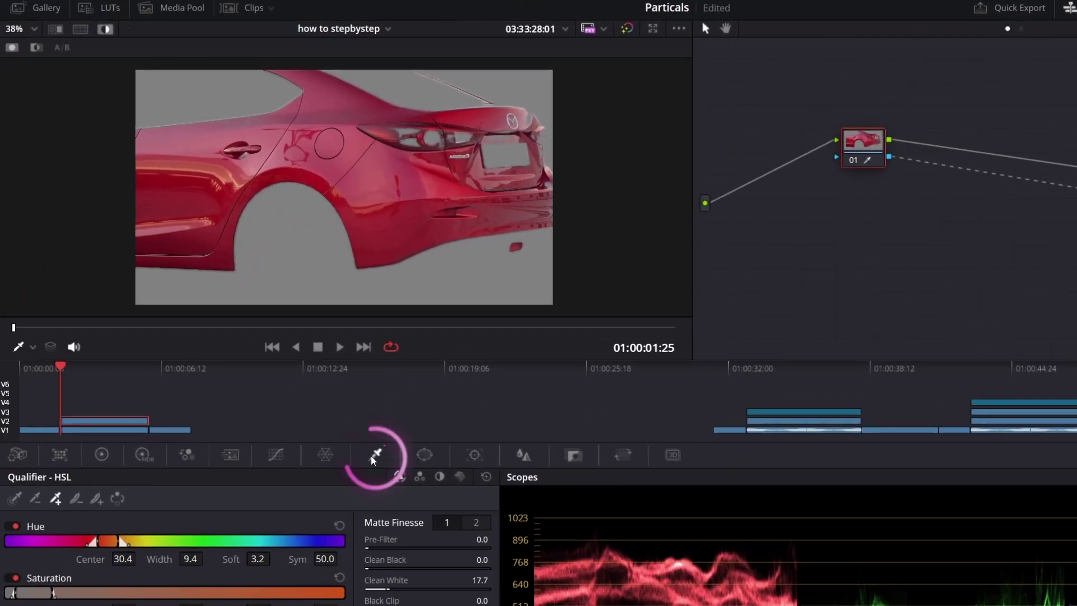
{"action": "left_click", "coordinate": [118, 501]}
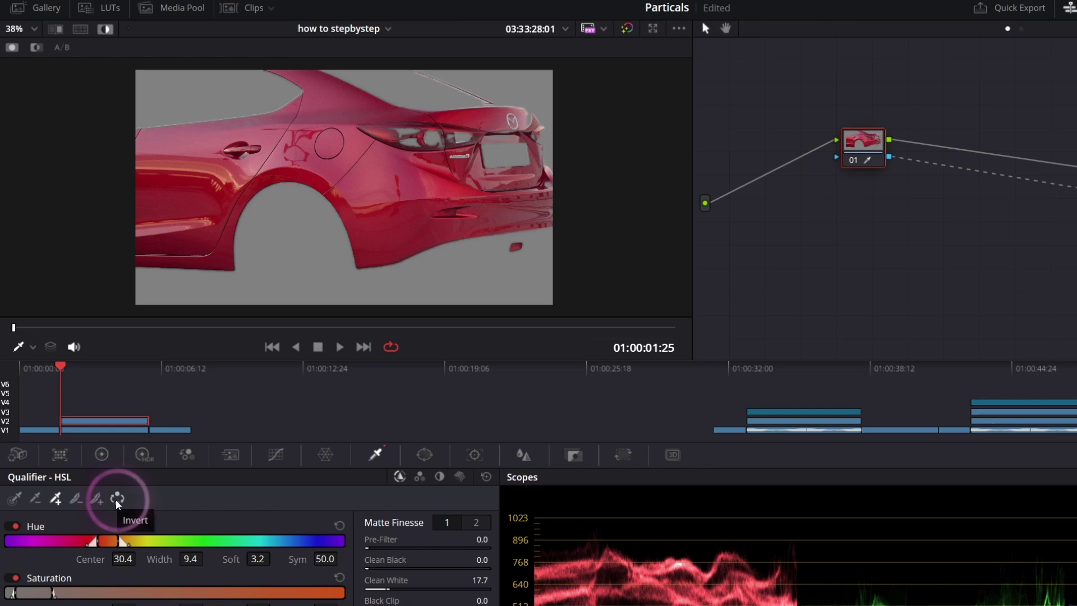
{"action": "left_click", "coordinate": [118, 501]}
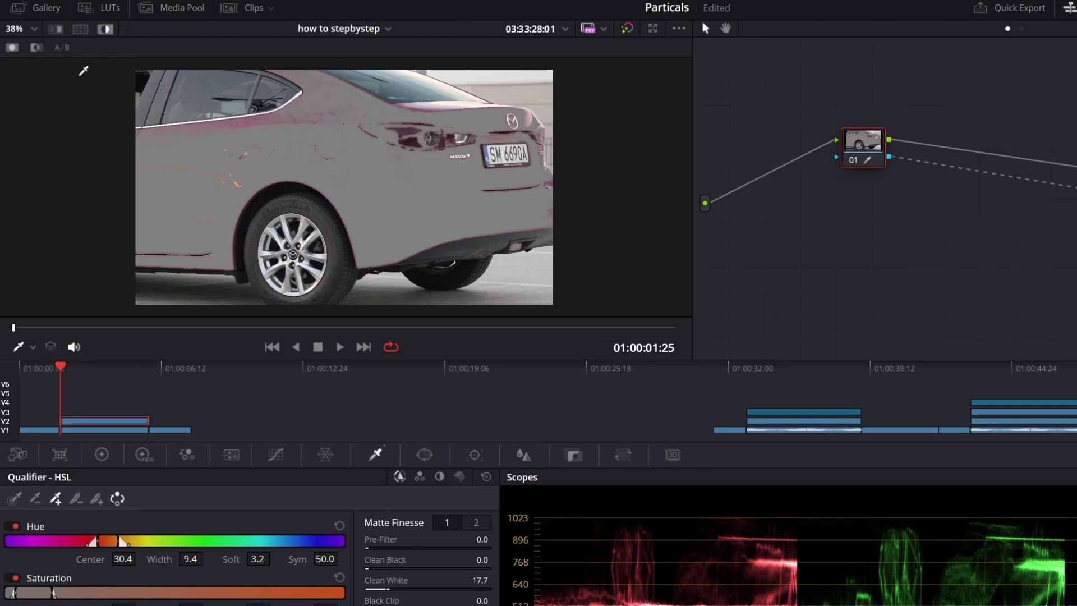
{"action": "left_click", "coordinate": [106, 30]}
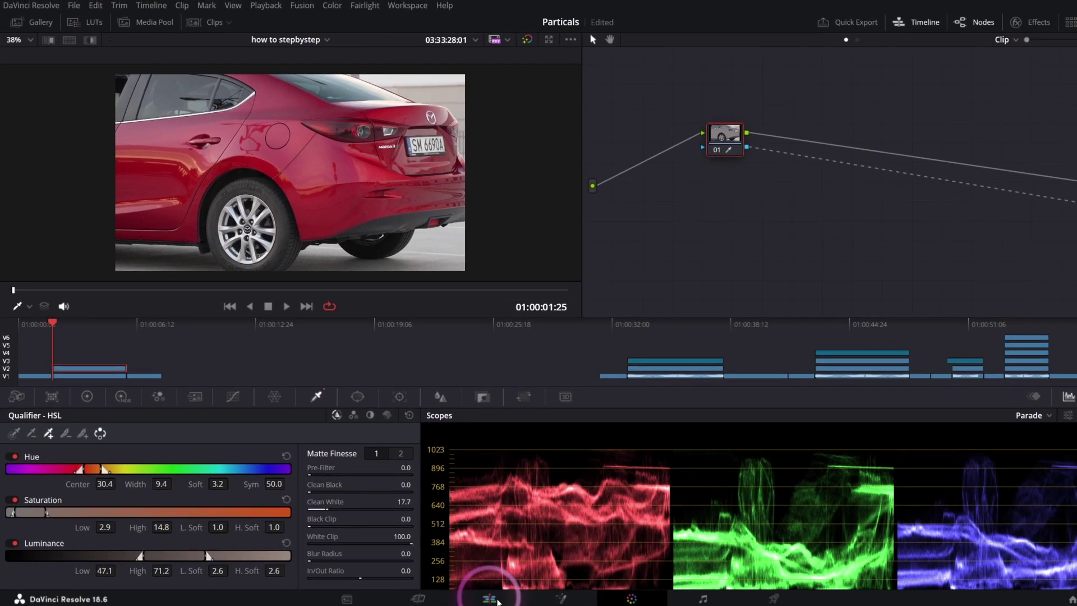
{"action": "left_click", "coordinate": [491, 598]}
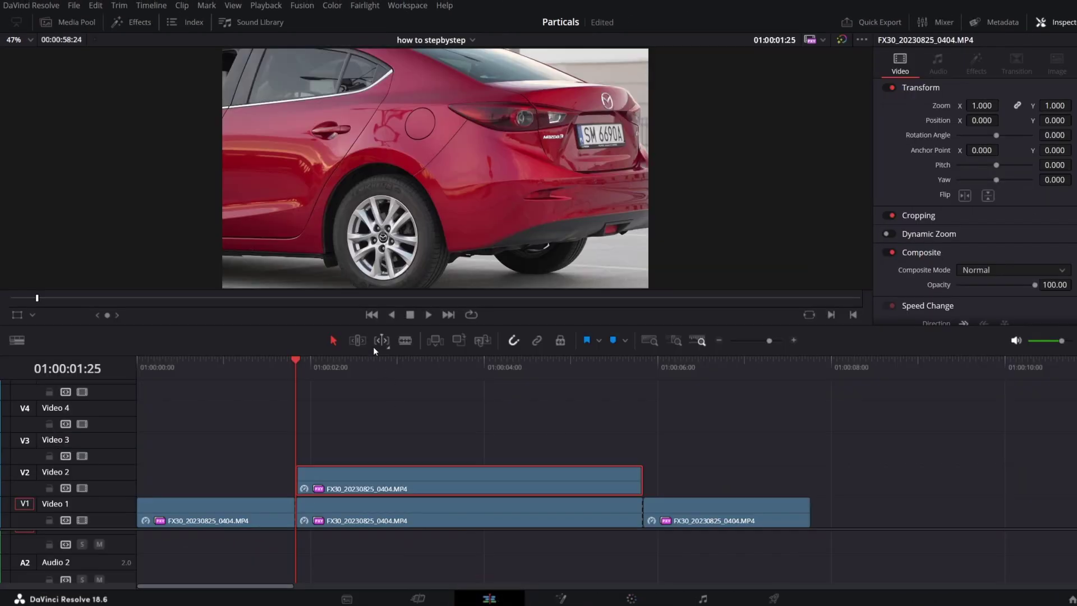
Step: Park the playhead at 01:00:02:23 and return to the Color page
{"action": "left_click", "coordinate": [378, 368]}
{"action": "mouse_move", "coordinate": [411, 477]}
{"action": "left_mouse_down"}
{"action": "mouse_move", "coordinate": [505, 476]}
{"action": "mouse_move", "coordinate": [407, 480]}
{"action": "left_mouse_up"}
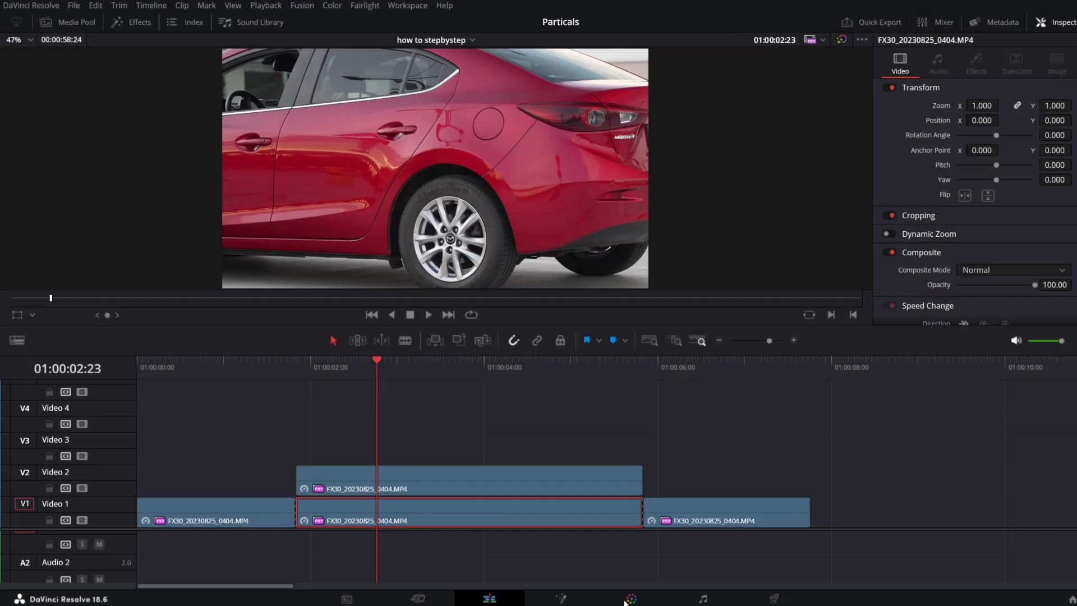
{"action": "left_click", "coordinate": [628, 599]}
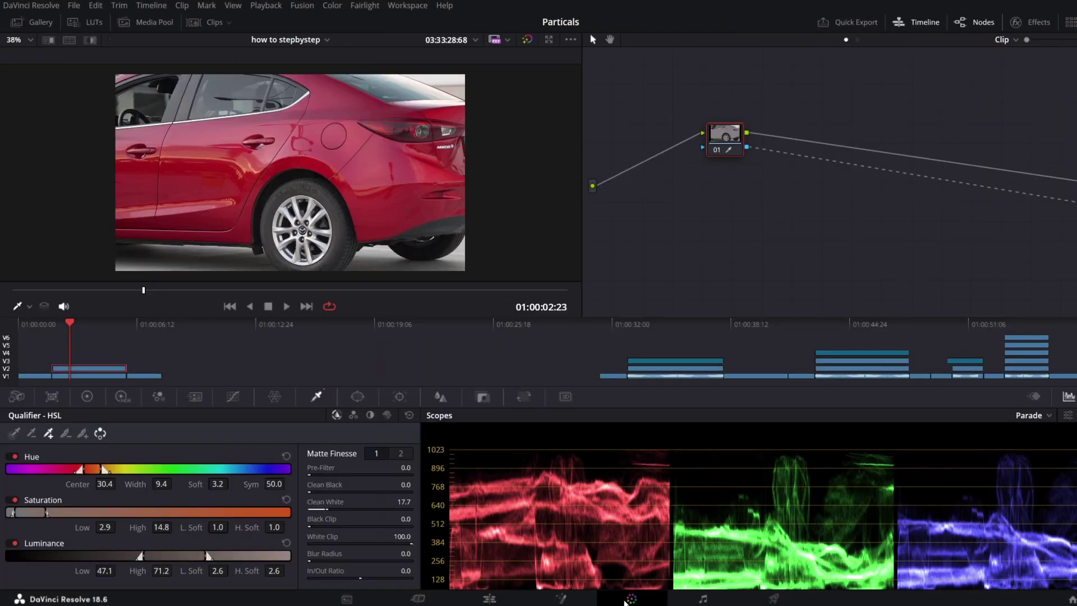
Step: Shift the V1 car's red paint to blue in the Color Warper, then select the V2 copy
{"action": "left_click", "coordinate": [106, 376]}
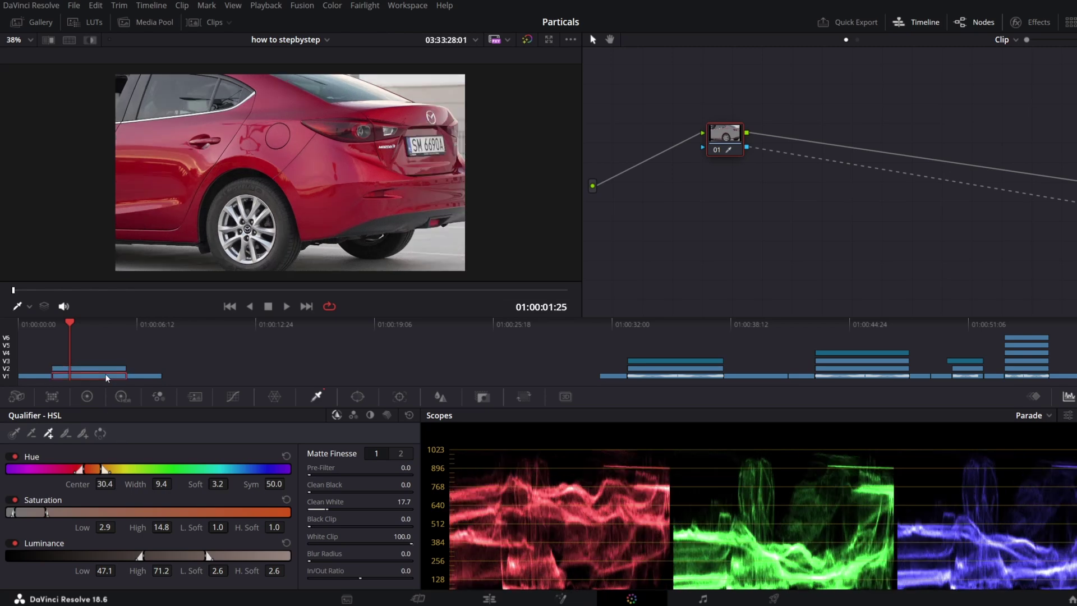
{"action": "left_click", "coordinate": [275, 399]}
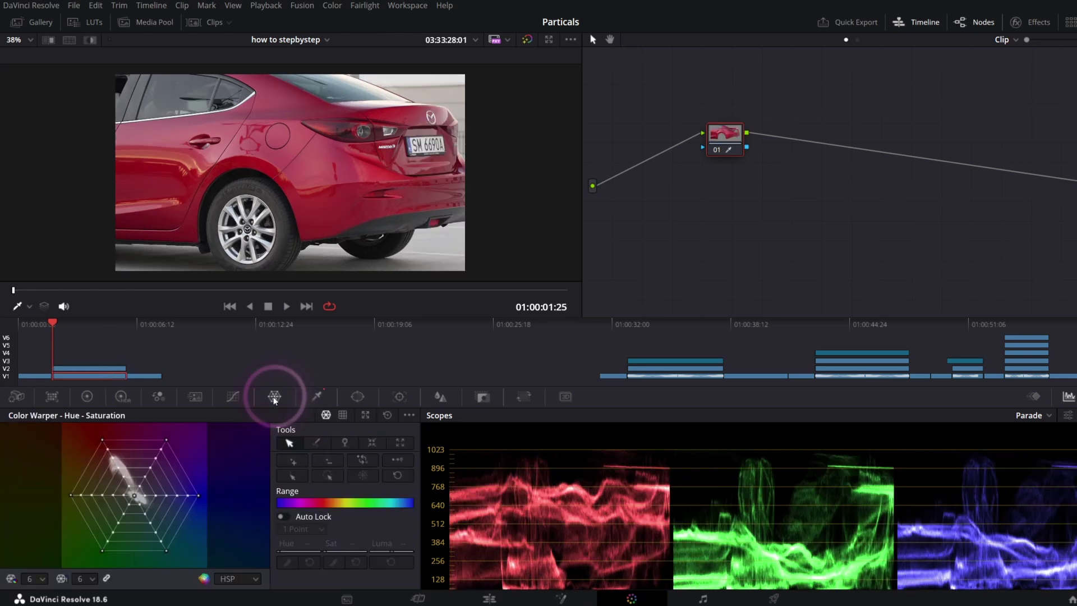
{"action": "mouse_move", "coordinate": [134, 497]}
{"action": "left_mouse_down"}
{"action": "mouse_move", "coordinate": [195, 510]}
{"action": "mouse_move", "coordinate": [181, 509]}
{"action": "left_mouse_up"}
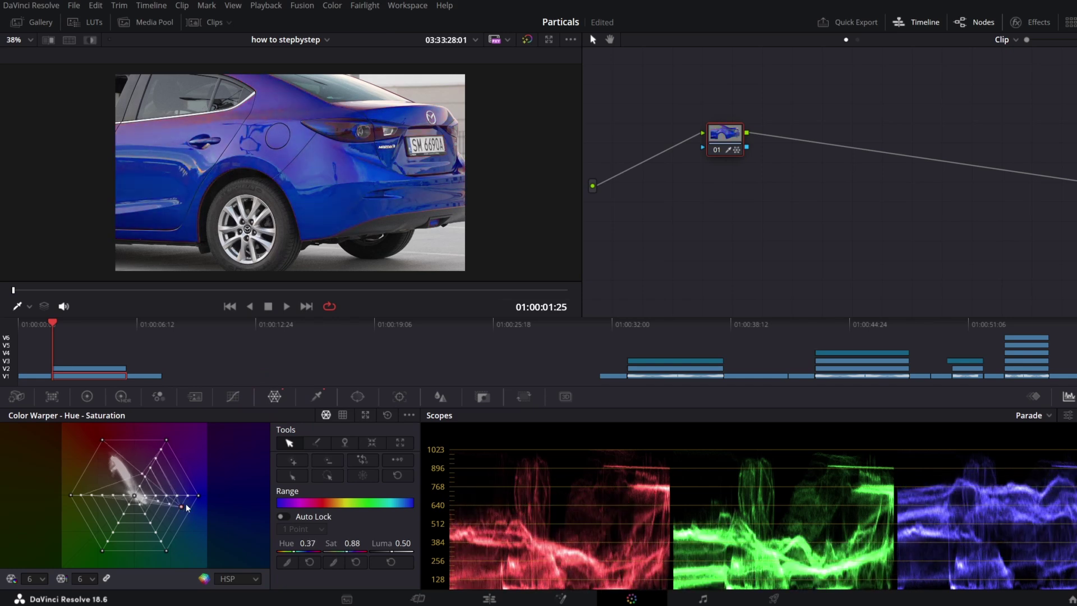
{"action": "left_click", "coordinate": [318, 397]}
{"action": "left_click", "coordinate": [101, 372]}
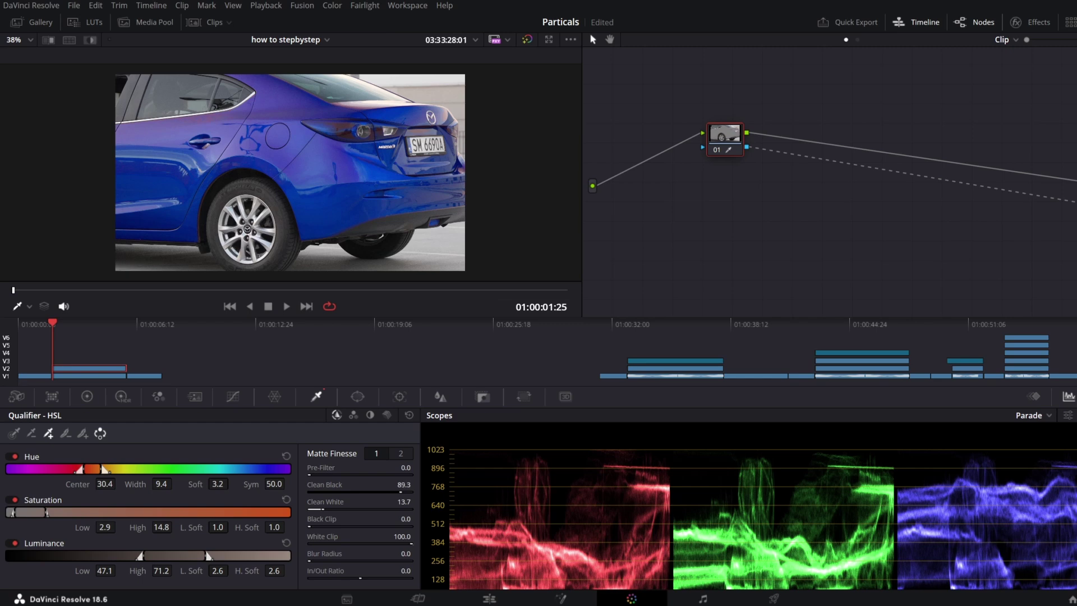
Step: Apply the Burn Away transition at the V1 middle clip's start and preview it
{"action": "left_click", "coordinate": [490, 598]}
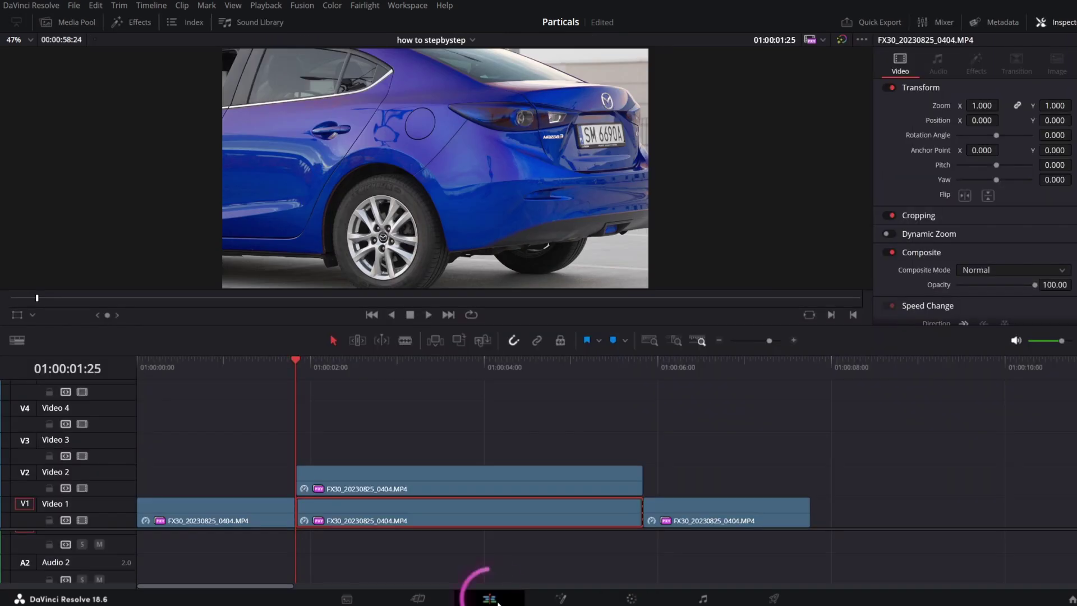
{"action": "left_click", "coordinate": [139, 21]}
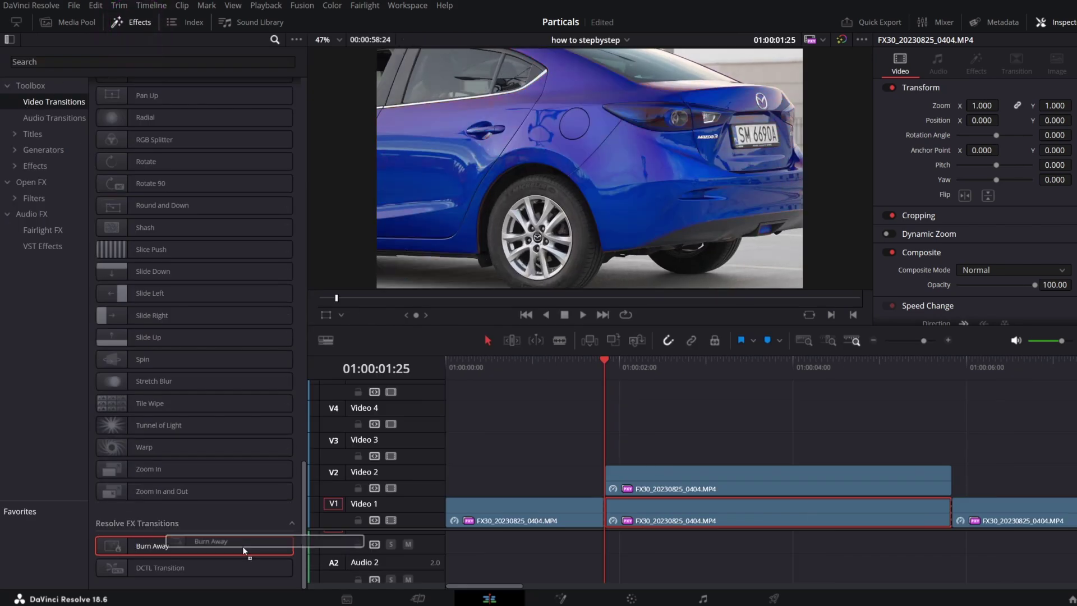
{"action": "left_click_drag", "start_coordinate": [131, 546], "coordinate": [610, 514]}
{"action": "key", "text": "space"}
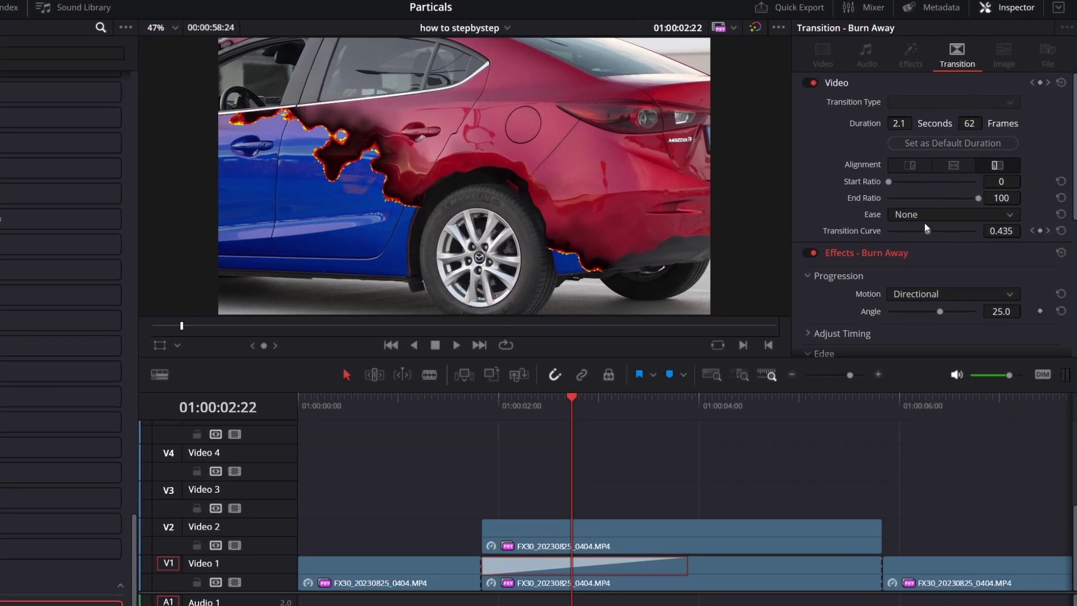
{"action": "scroll", "coordinate": [858, 255], "scroll_direction": "down", "scroll_amount": 5}
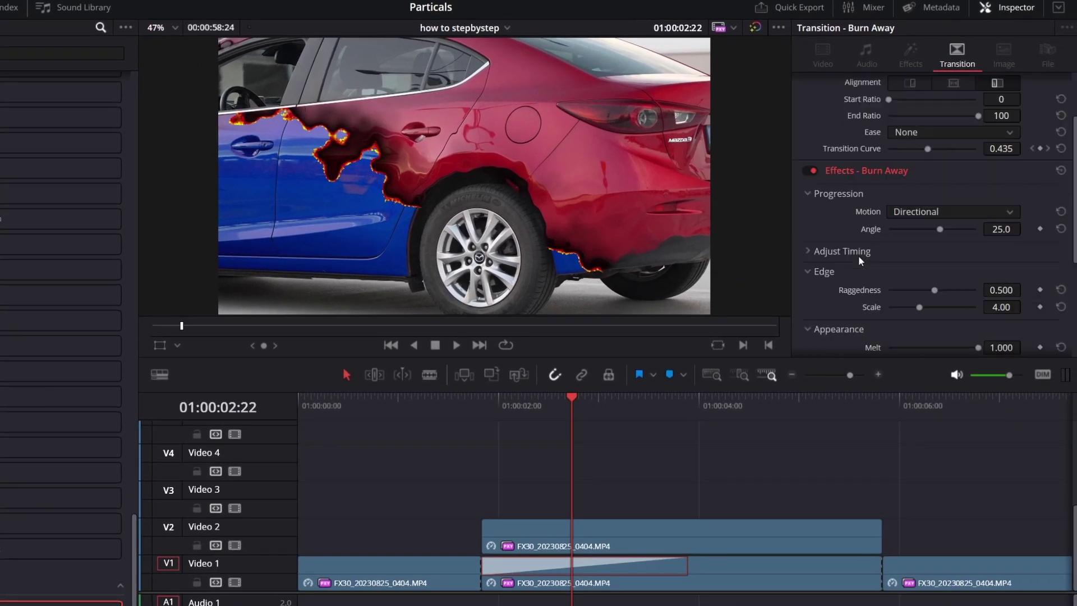
{"action": "scroll", "coordinate": [858, 255], "scroll_direction": "down", "scroll_amount": 5}
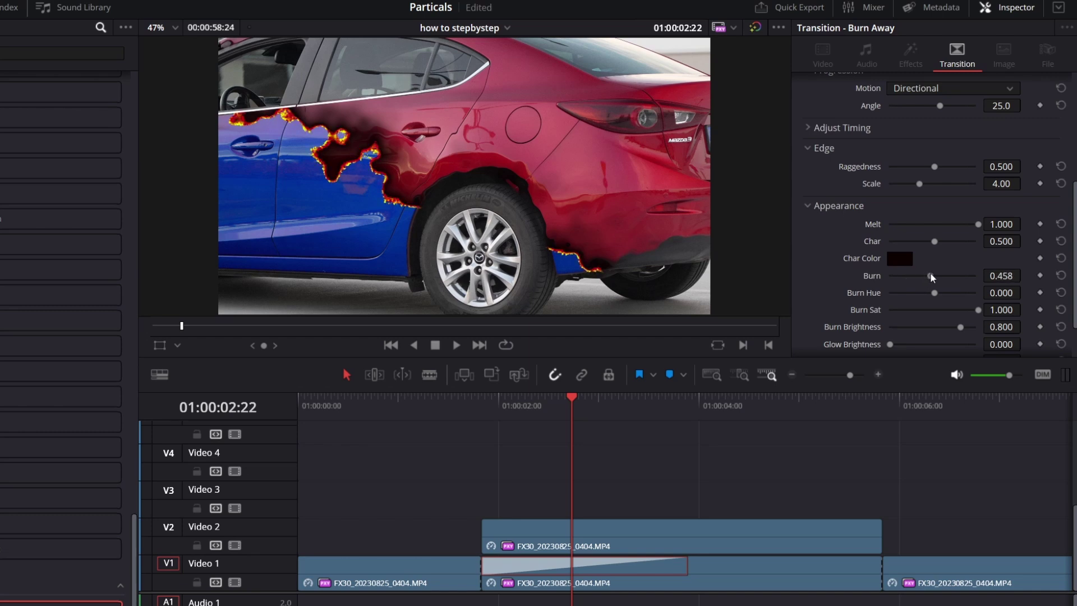
Step: Tune Burn Away to Char 0.256, Burn Sat 0.620, Glow Brightness 0.605 and review
{"action": "mouse_move", "coordinate": [909, 276]}
{"action": "left_mouse_down"}
{"action": "mouse_move", "coordinate": [932, 276]}
{"action": "mouse_move", "coordinate": [944, 310]}
{"action": "mouse_move", "coordinate": [916, 303]}
{"action": "left_mouse_up"}
{"action": "scroll", "coordinate": [944, 309], "scroll_direction": "down", "scroll_amount": 1}
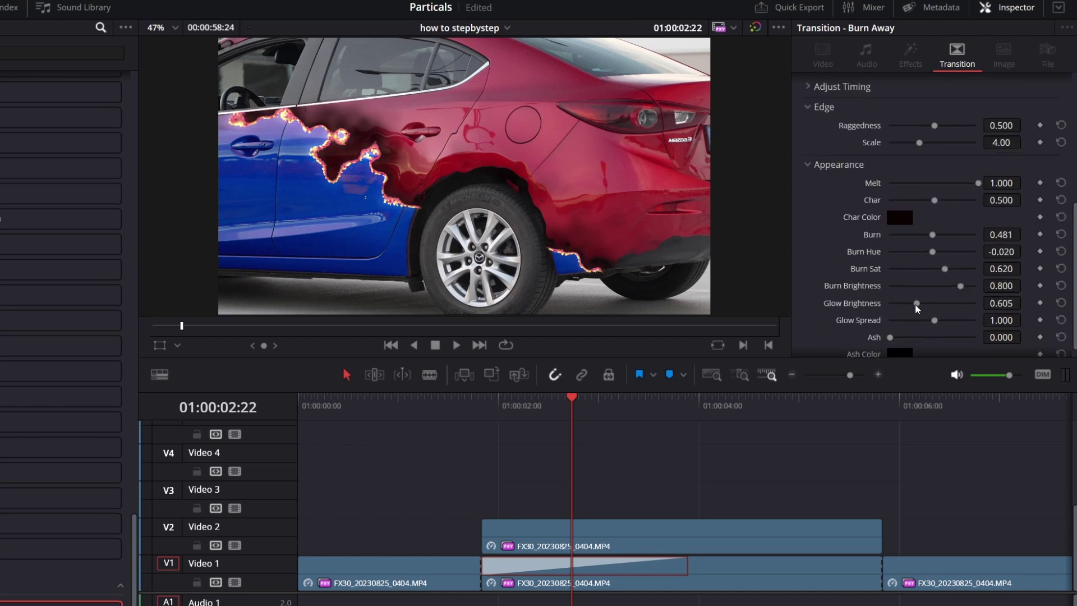
{"action": "left_click_drag", "start_coordinate": [934, 200], "coordinate": [913, 201]}
{"action": "left_click_drag", "start_coordinate": [934, 125], "coordinate": [929, 125]}
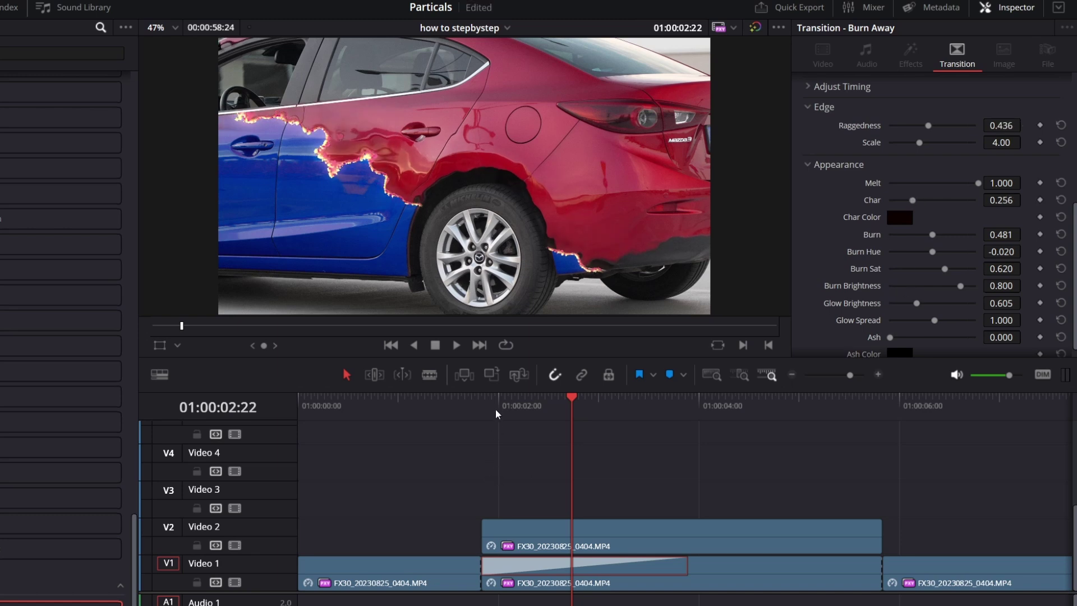
{"action": "key", "text": "space"}
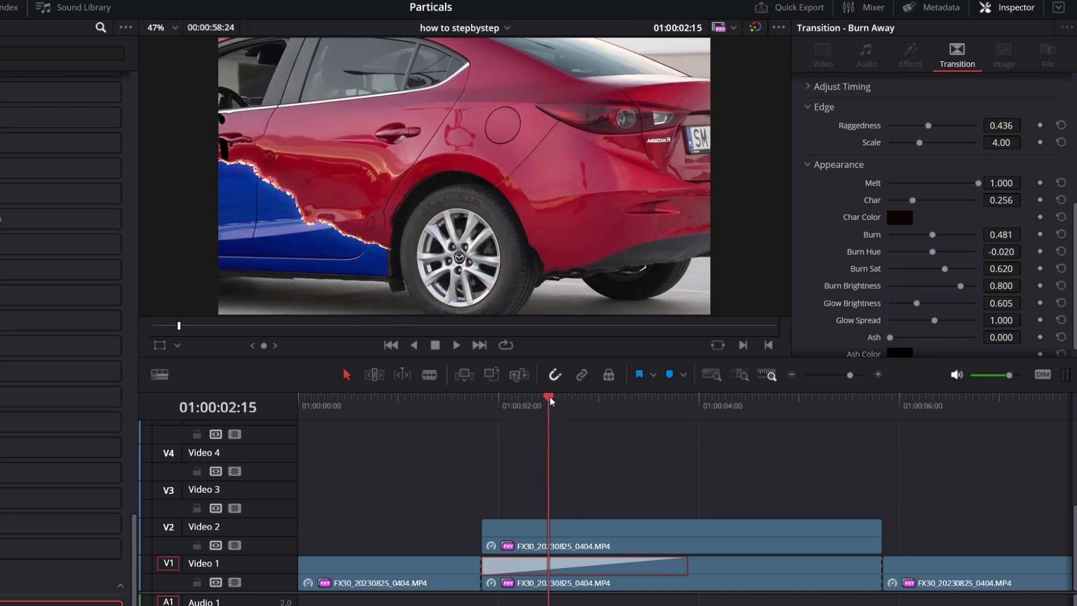
{"action": "left_click", "coordinate": [563, 403]}
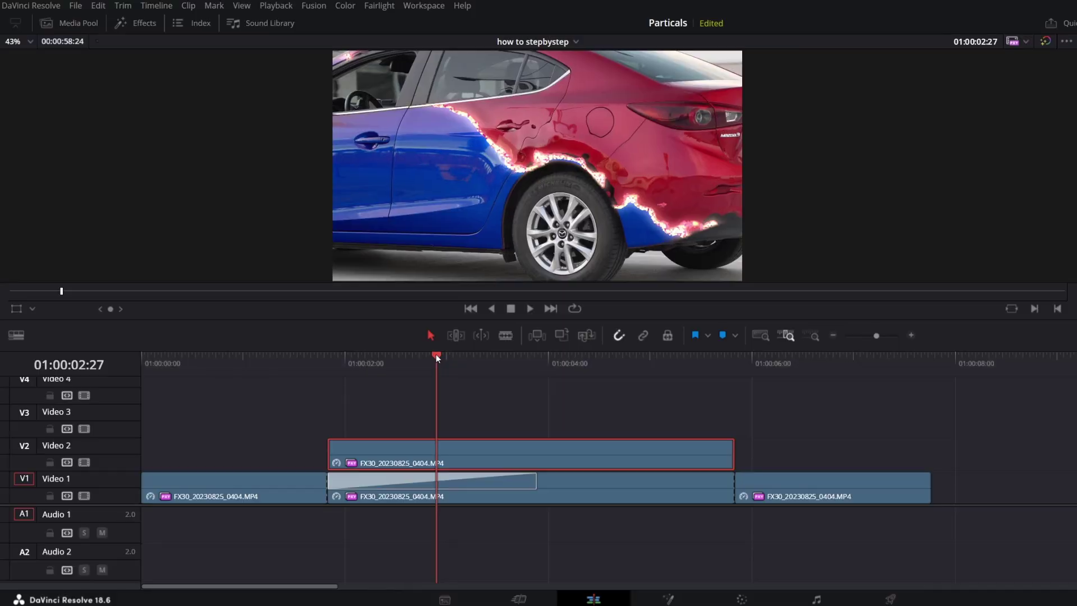
Step: Place an Adjustment Clip on Video 3 above the transition
{"action": "left_click_drag", "start_coordinate": [435, 355], "coordinate": [402, 360]}
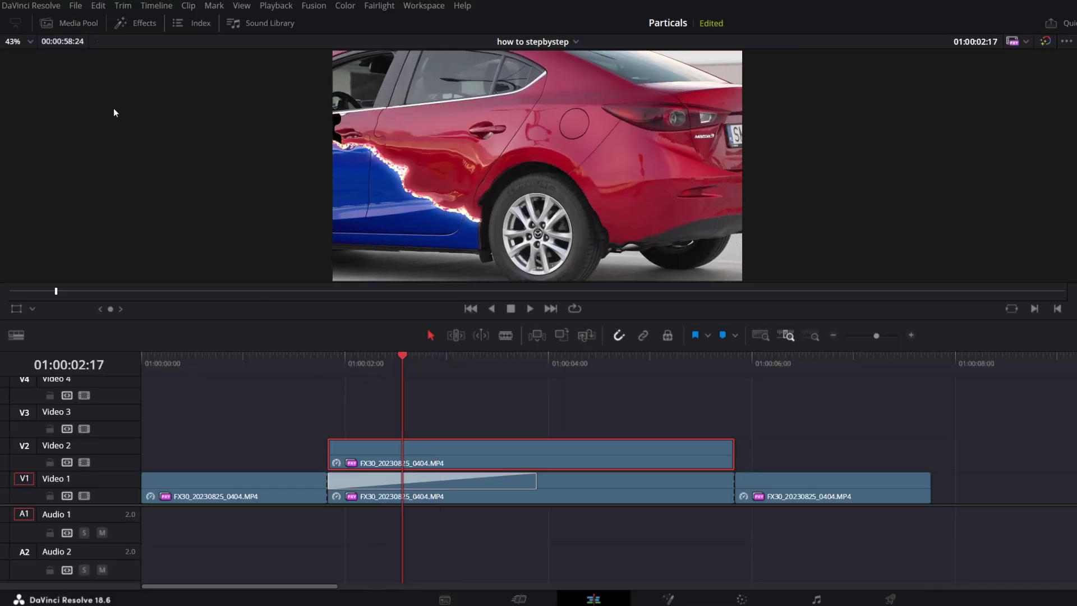
{"action": "left_click", "coordinate": [148, 25]}
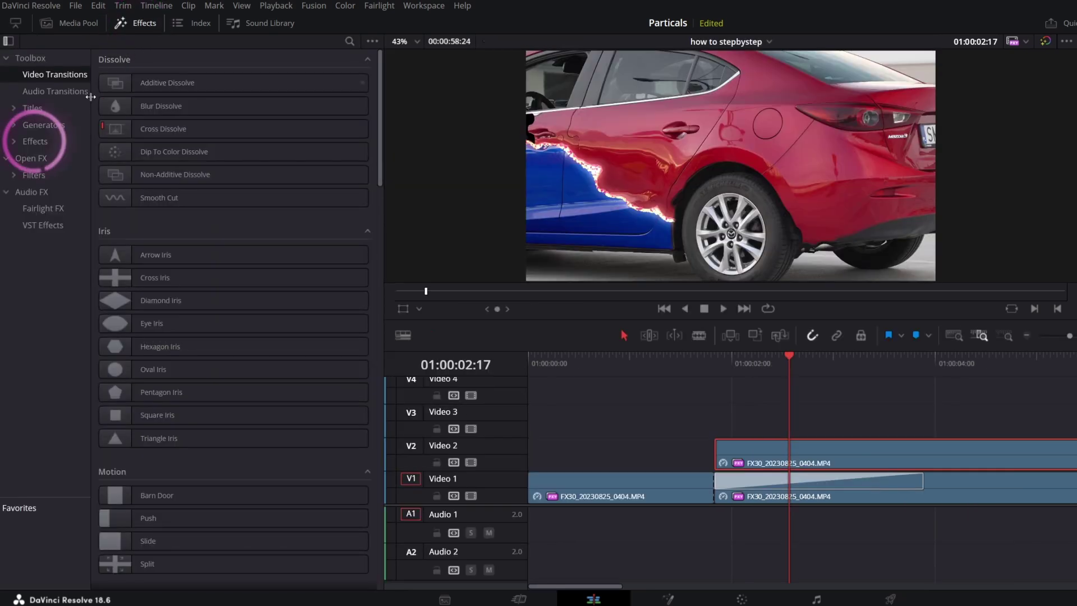
{"action": "left_click", "coordinate": [36, 142]}
{"action": "mouse_move", "coordinate": [166, 83]}
{"action": "left_mouse_down"}
{"action": "mouse_move", "coordinate": [510, 242]}
{"action": "mouse_move", "coordinate": [741, 418]}
{"action": "left_mouse_up"}
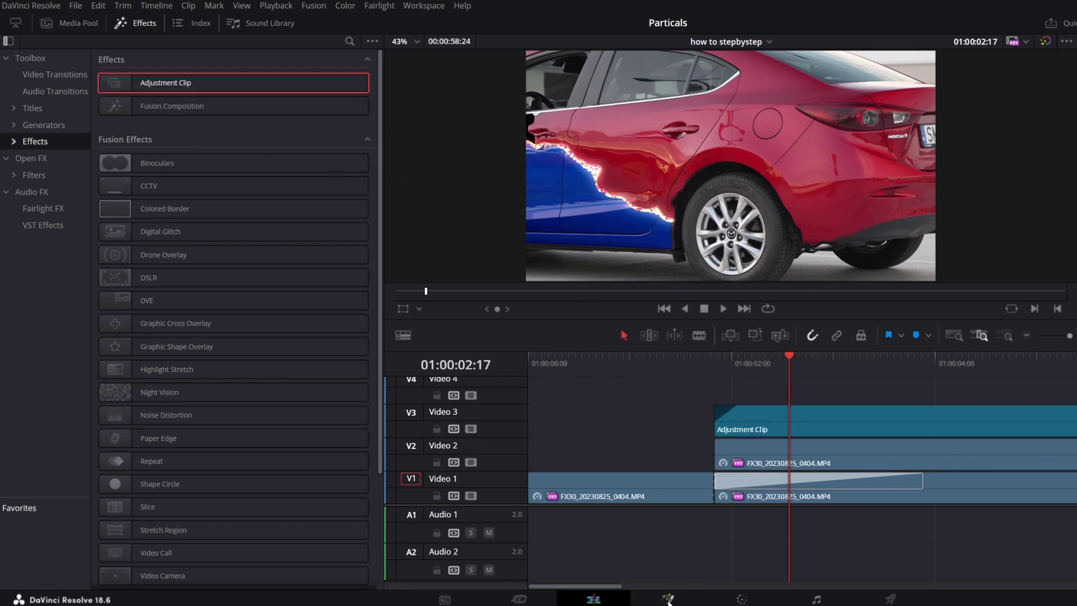
Step: Copy and paste MediaIn1 in the adjustment clip's Fusion composition, creating MediaIn1_1
{"action": "left_click", "coordinate": [669, 599]}
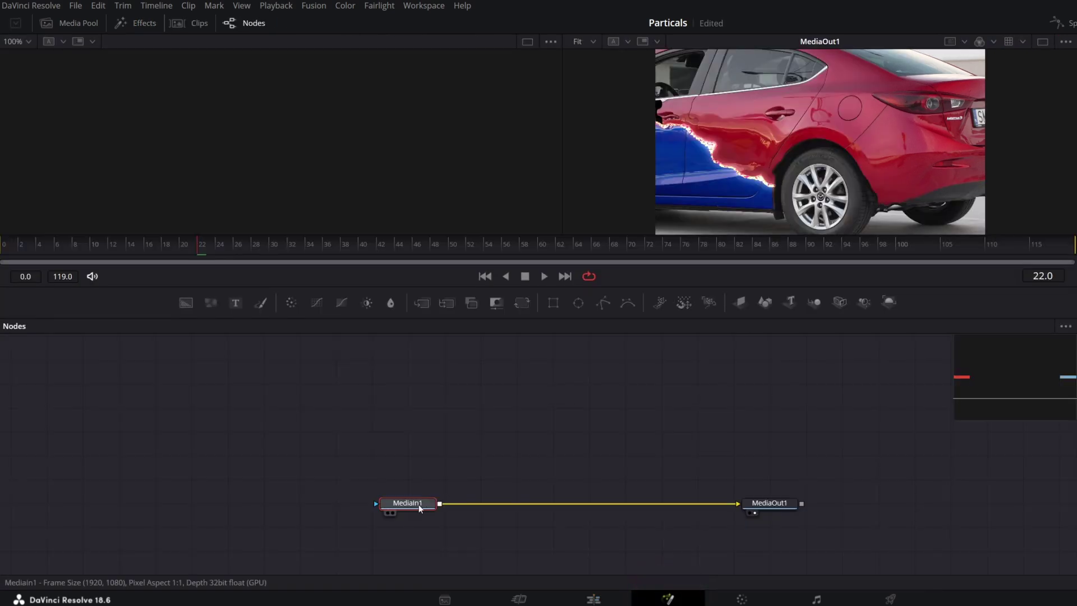
{"action": "key", "text": "ctrl+c"}
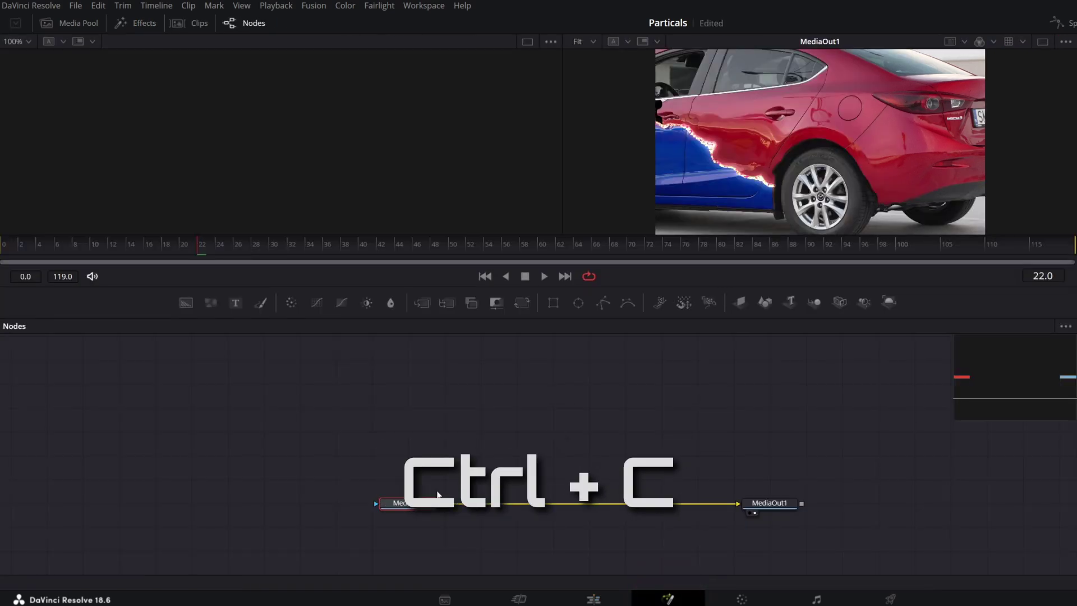
{"action": "left_click", "coordinate": [403, 421]}
{"action": "key", "text": "ctrl+v"}
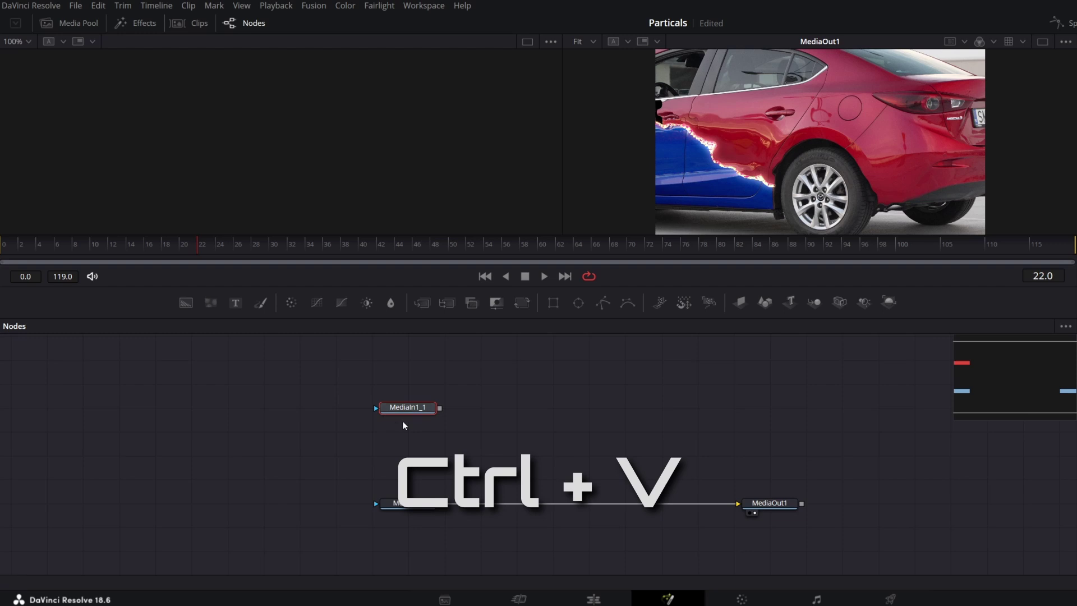
{"action": "key", "text": "shift+space"}
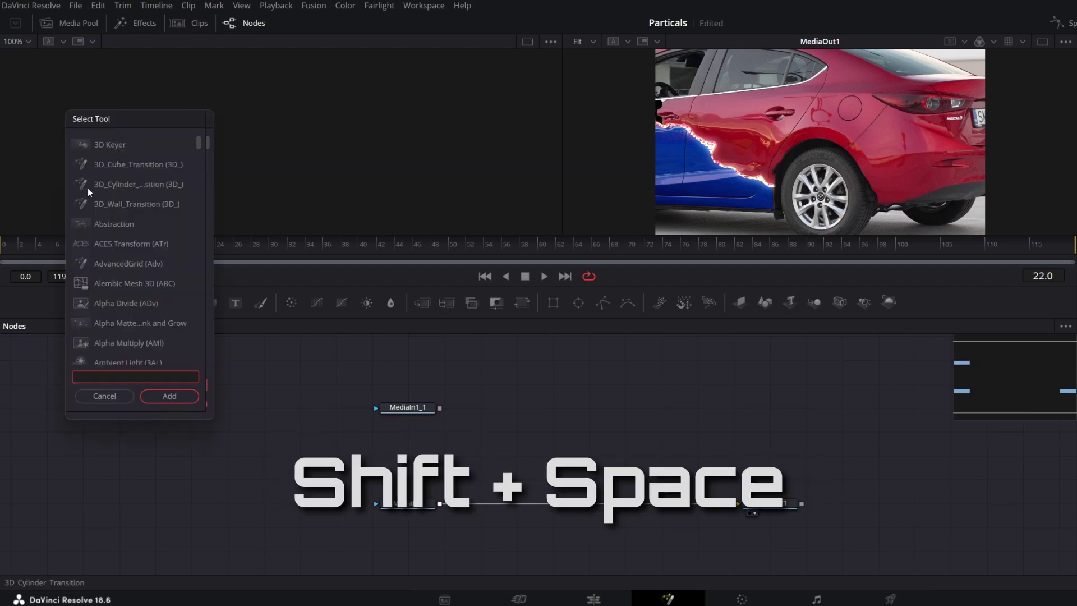
{"action": "type", "text": "luma"}
Step: Add LumaKeyer1 and DeltaKeyer1 to the Fusion graph, DeltaKeyer1 placed above
{"action": "left_click", "coordinate": [127, 144]}
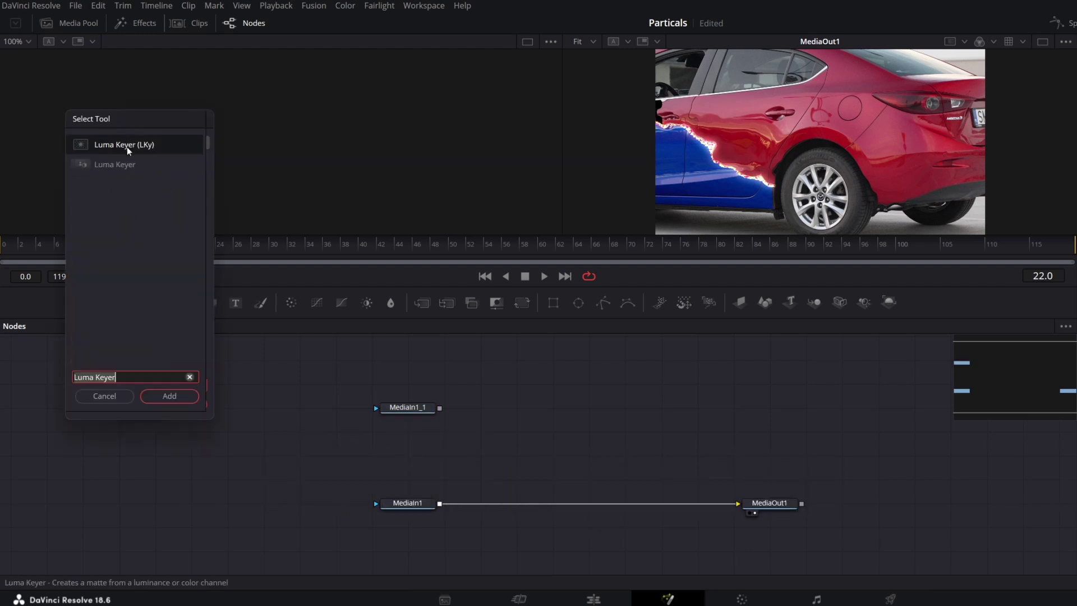
{"action": "left_click", "coordinate": [169, 395]}
{"action": "left_click_drag", "start_coordinate": [551, 408], "coordinate": [516, 408]}
{"action": "key", "text": "shift+space"}
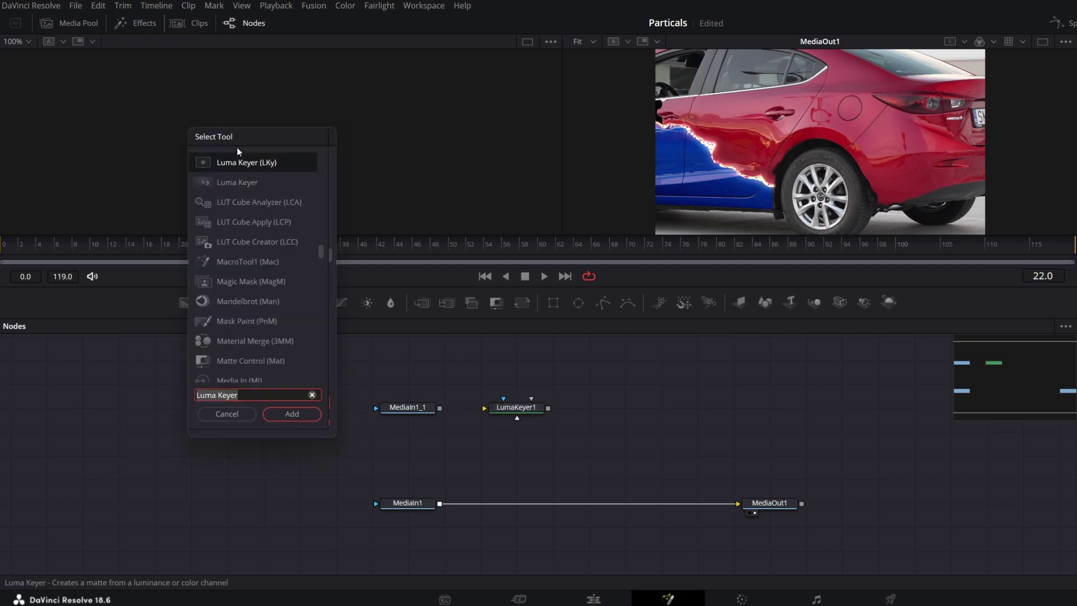
{"action": "type", "text": "delta"}
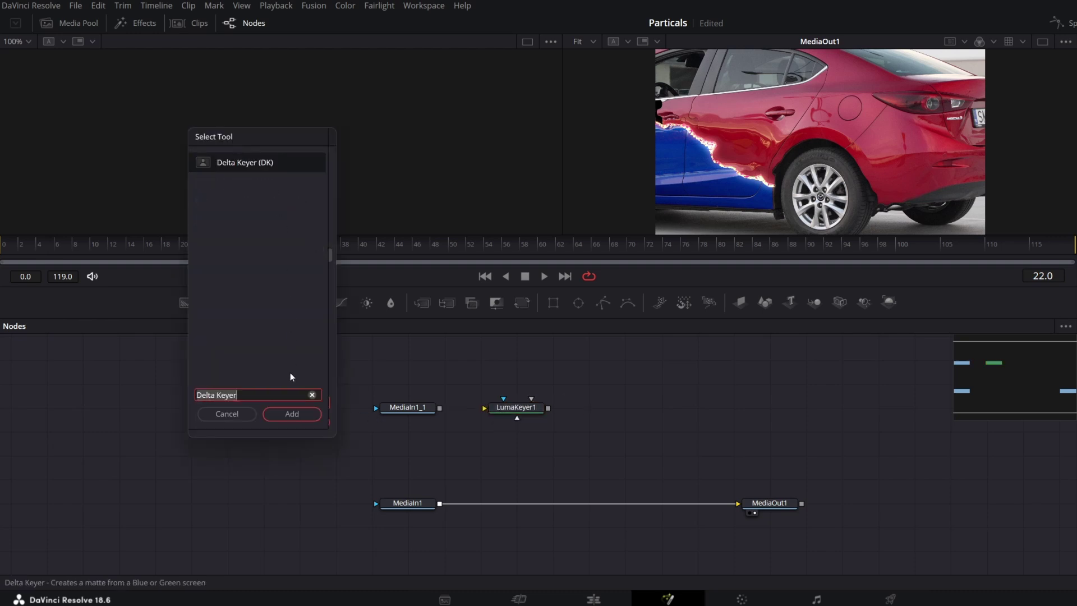
{"action": "left_click", "coordinate": [292, 413]}
{"action": "left_click_drag", "start_coordinate": [328, 404], "coordinate": [467, 360]}
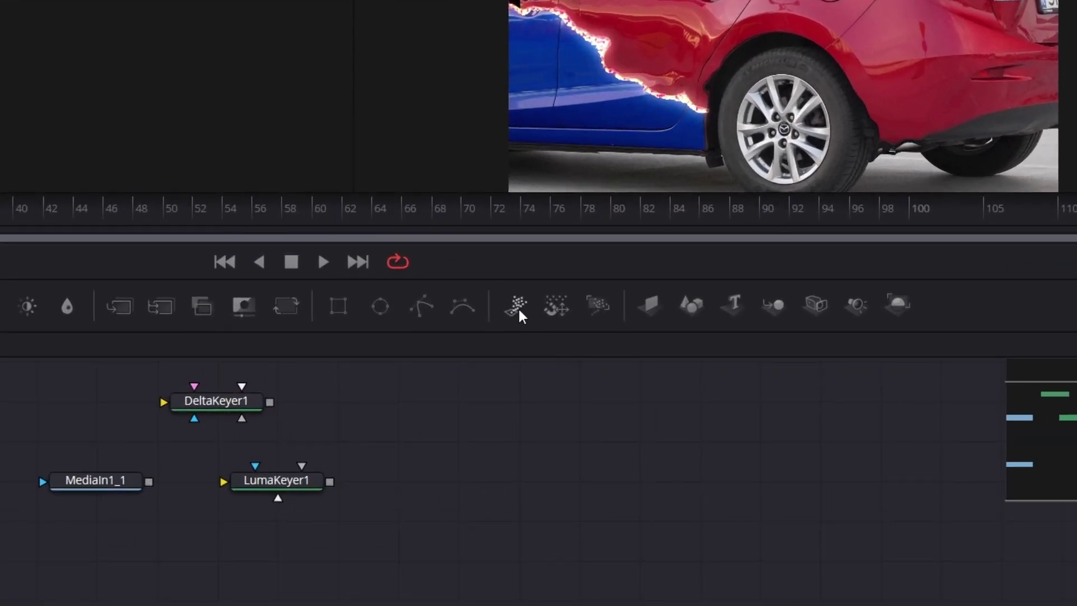
Step: Add pEmitter1, a directional force and pRender1, and connect MediaIn1_1 into LumaKeyer1
{"action": "left_click", "coordinate": [519, 309]}
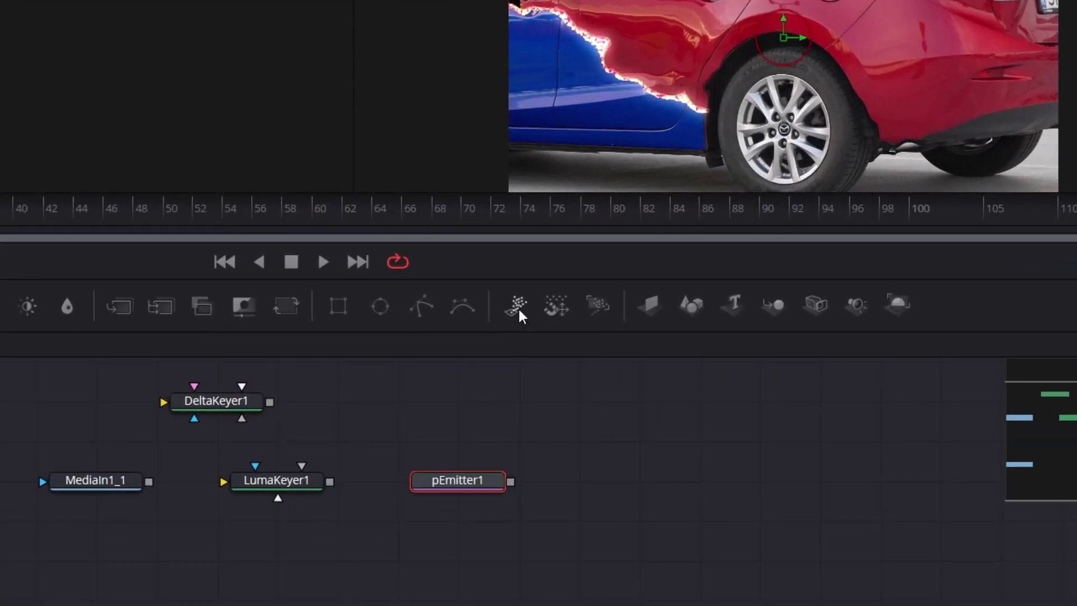
{"action": "left_click", "coordinate": [561, 308]}
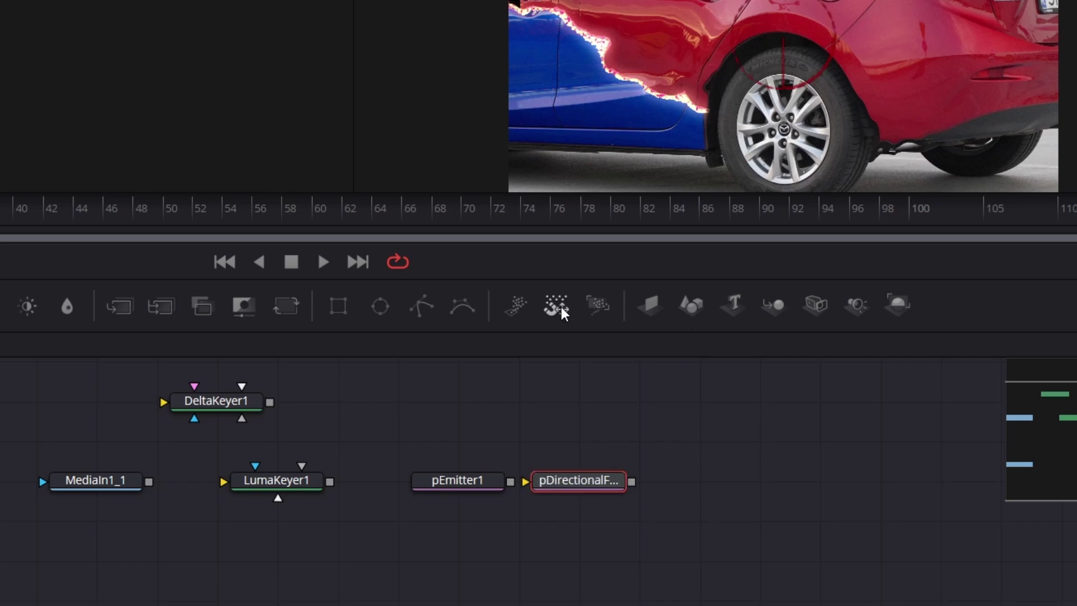
{"action": "left_click", "coordinate": [608, 315]}
{"action": "left_click_drag", "start_coordinate": [457, 481], "coordinate": [396, 480]}
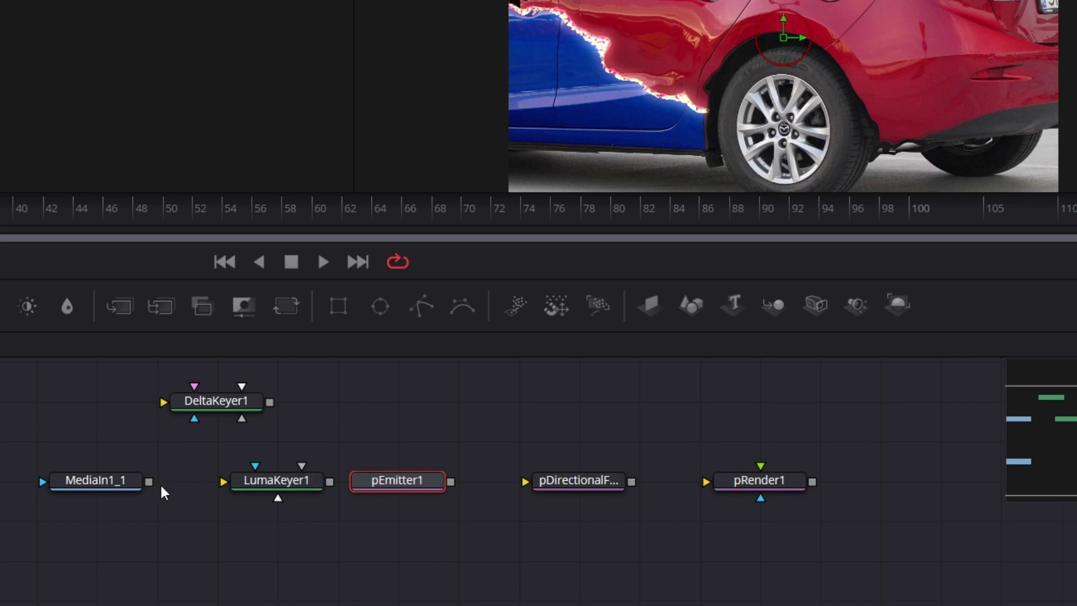
{"action": "left_click_drag", "start_coordinate": [149, 481], "coordinate": [193, 487]}
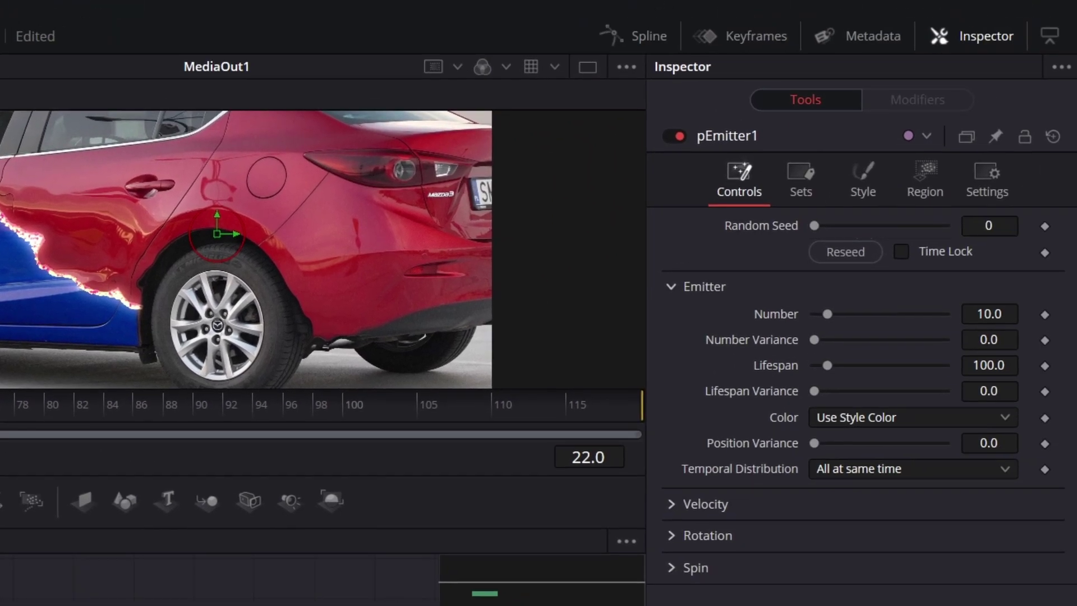
Step: Set pEmitter1's emission region to Bitmap
{"action": "left_click", "coordinate": [925, 177]}
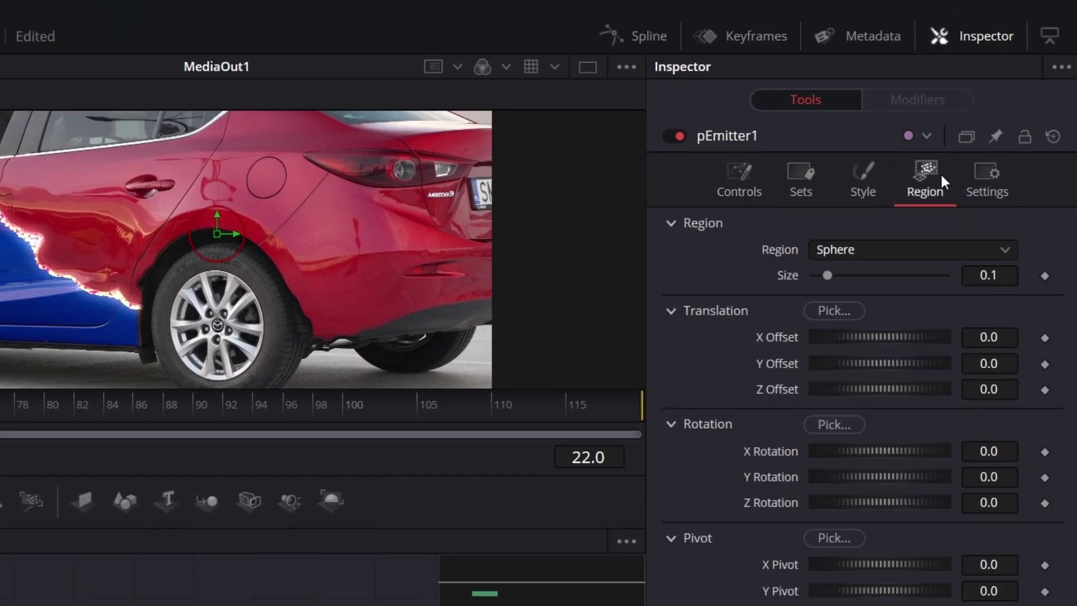
{"action": "left_click", "coordinate": [912, 249]}
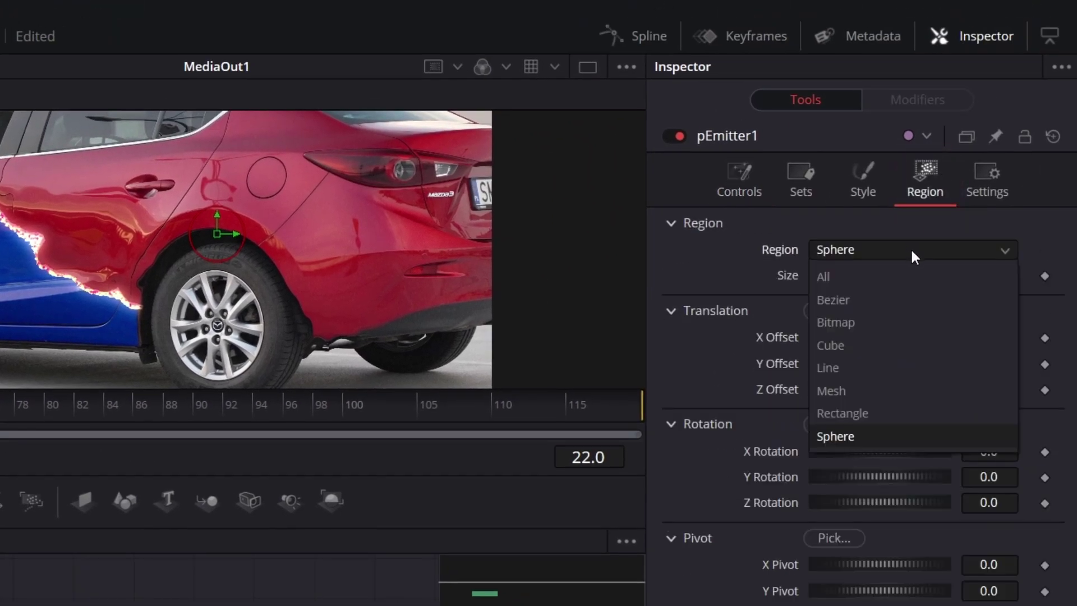
{"action": "left_click", "coordinate": [906, 322]}
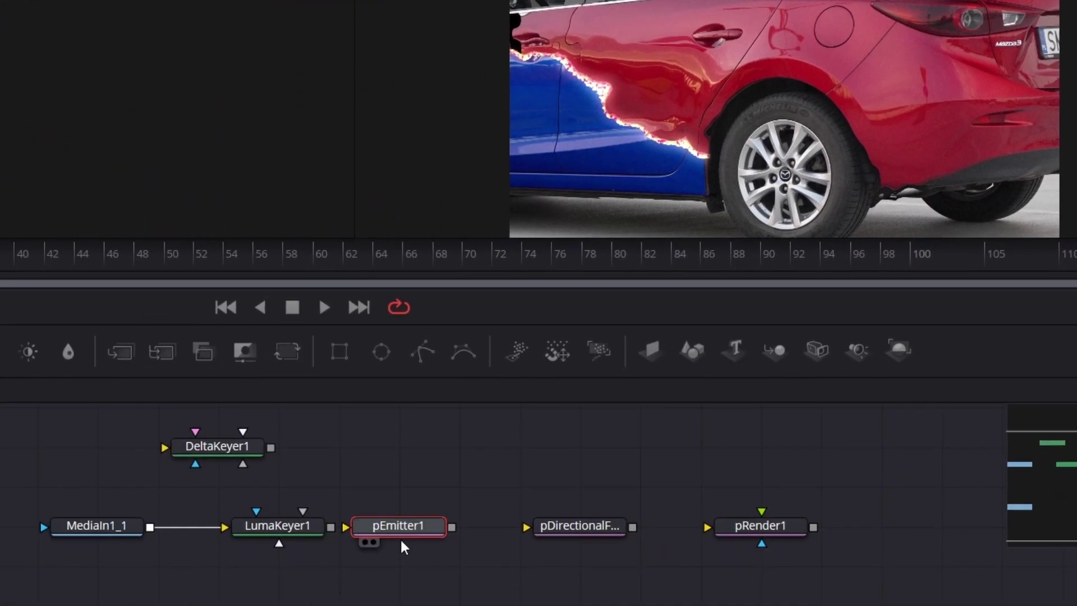
Step: Wire LumaKeyer1 into pEmitter1, then the directional force node, then pRender1
{"action": "left_click_drag", "start_coordinate": [403, 535], "coordinate": [423, 538]}
{"action": "left_click_drag", "start_coordinate": [331, 526], "coordinate": [408, 527]}
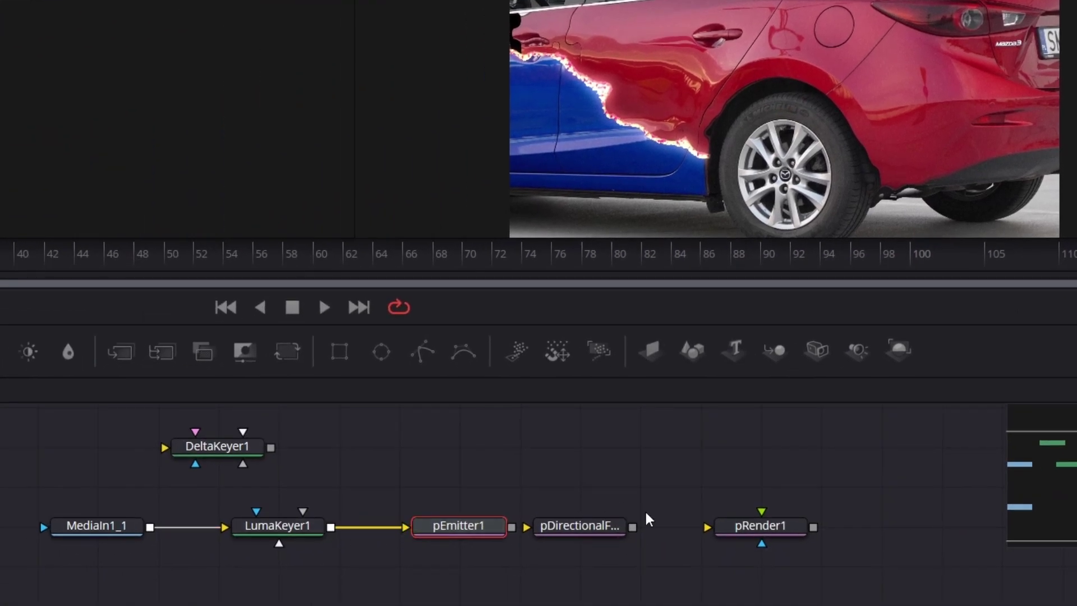
{"action": "left_click_drag", "start_coordinate": [752, 525], "coordinate": [811, 525]}
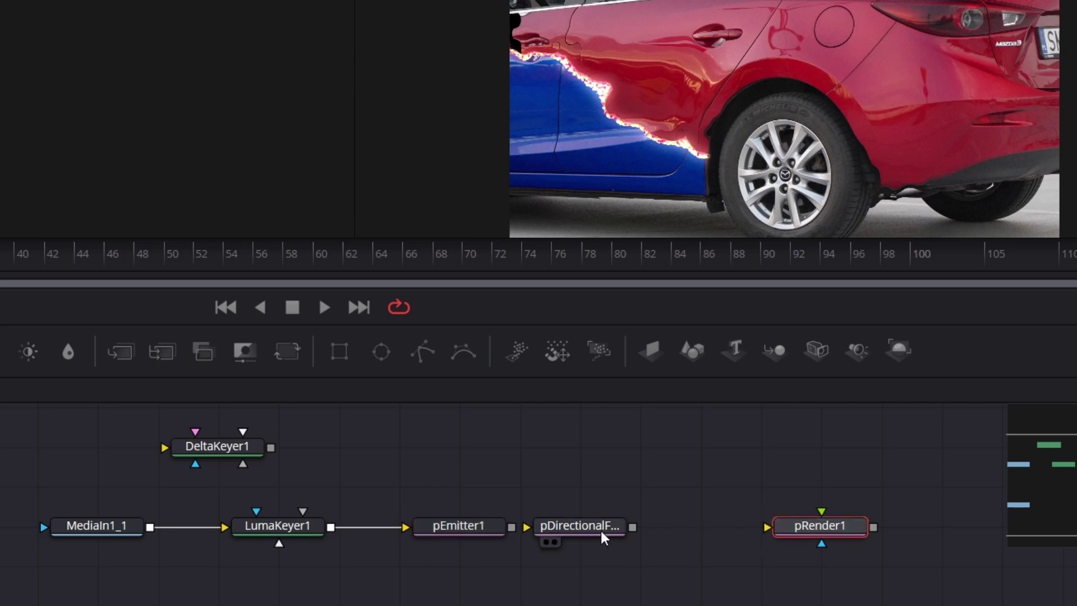
{"action": "left_click_drag", "start_coordinate": [581, 527], "coordinate": [640, 525]}
{"action": "left_click_drag", "start_coordinate": [512, 526], "coordinate": [608, 531]}
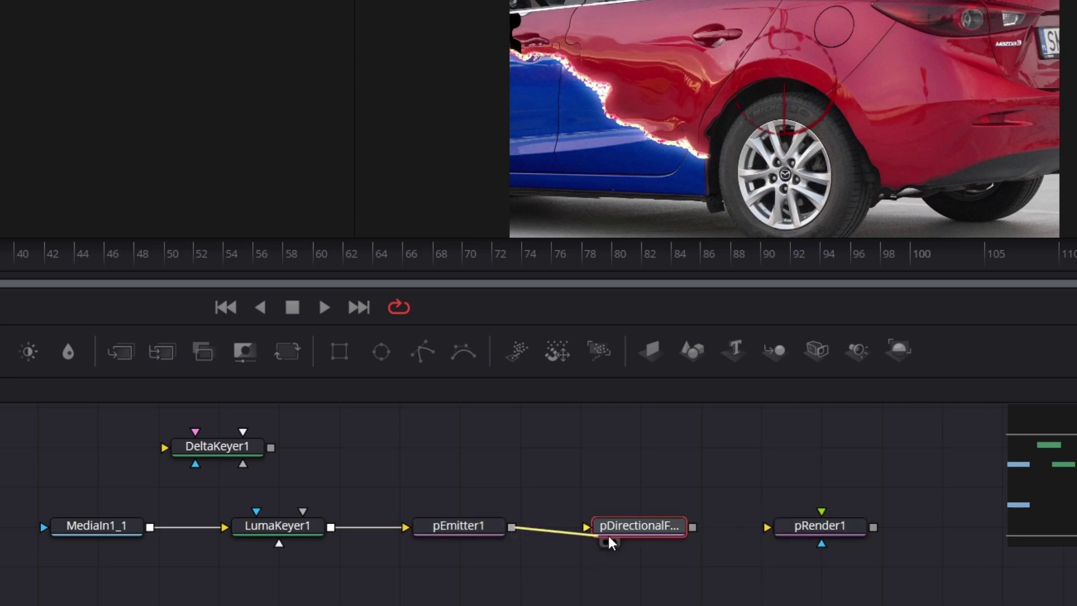
{"action": "left_click_drag", "start_coordinate": [692, 526], "coordinate": [775, 527]}
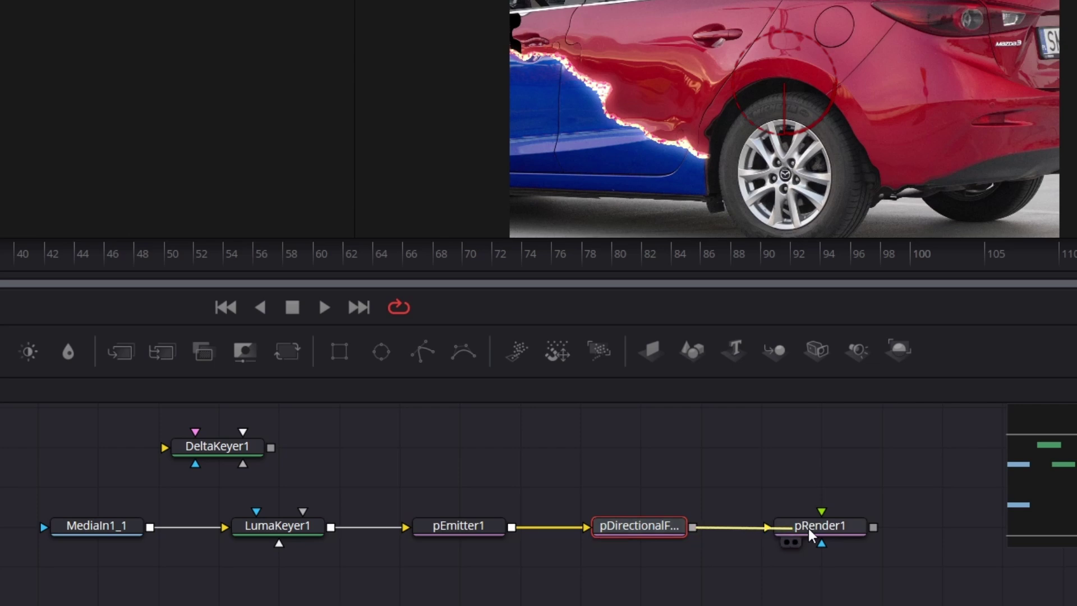
Step: Feed the car clip MediaIn1_1 into DeltaKeyer1 and view both keyers
{"action": "left_click", "coordinate": [265, 524]}
{"action": "key", "text": "2"}
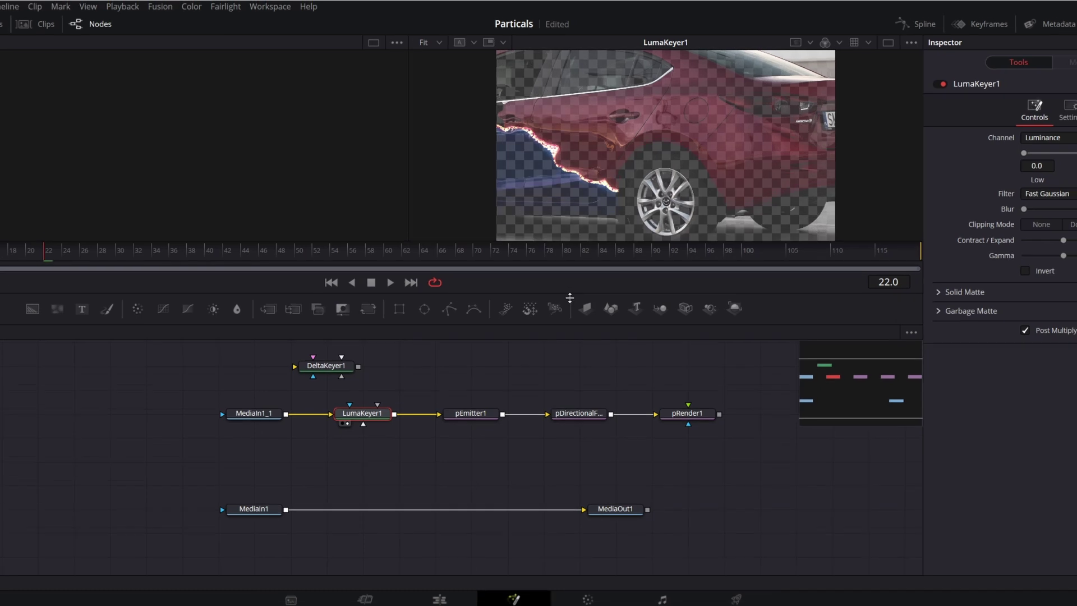
{"action": "left_click_drag", "start_coordinate": [570, 299], "coordinate": [570, 345]}
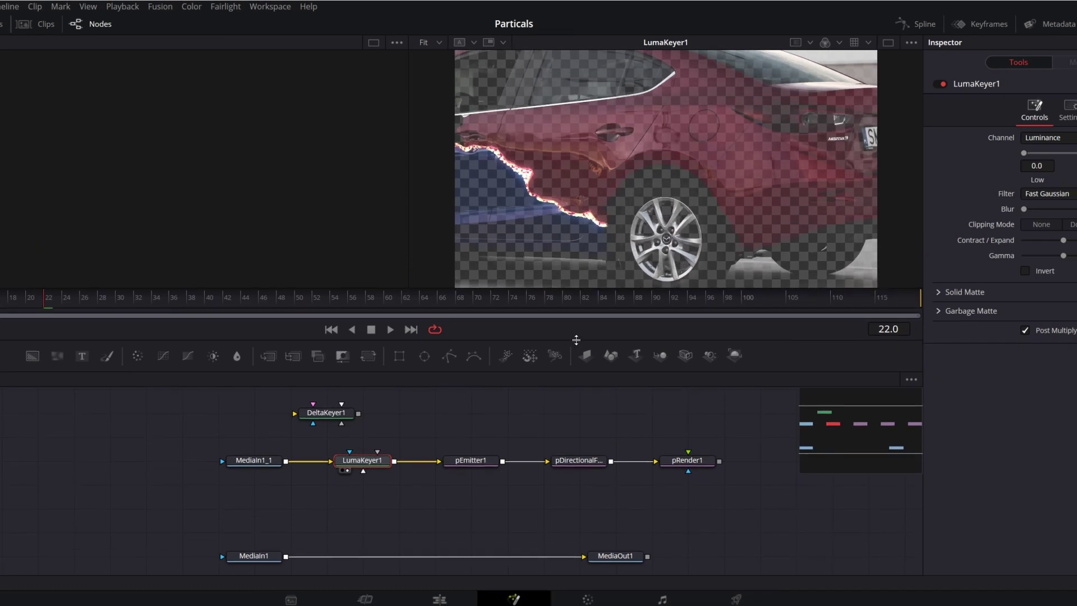
{"action": "left_click_drag", "start_coordinate": [286, 460], "coordinate": [296, 414]}
{"action": "key", "text": "1"}
{"action": "left_click", "coordinate": [341, 417]}
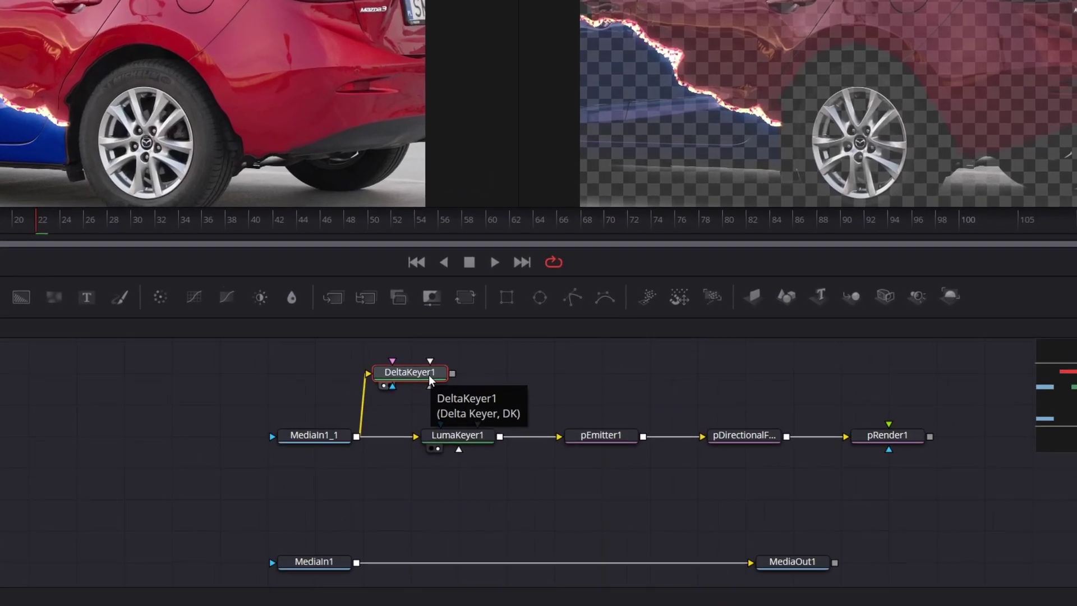
Step: Pipe DeltaKeyer1 into LumaKeyer1 and raise LumaKeyer1's Low threshold to 0.917
{"action": "left_click", "coordinate": [457, 435]}
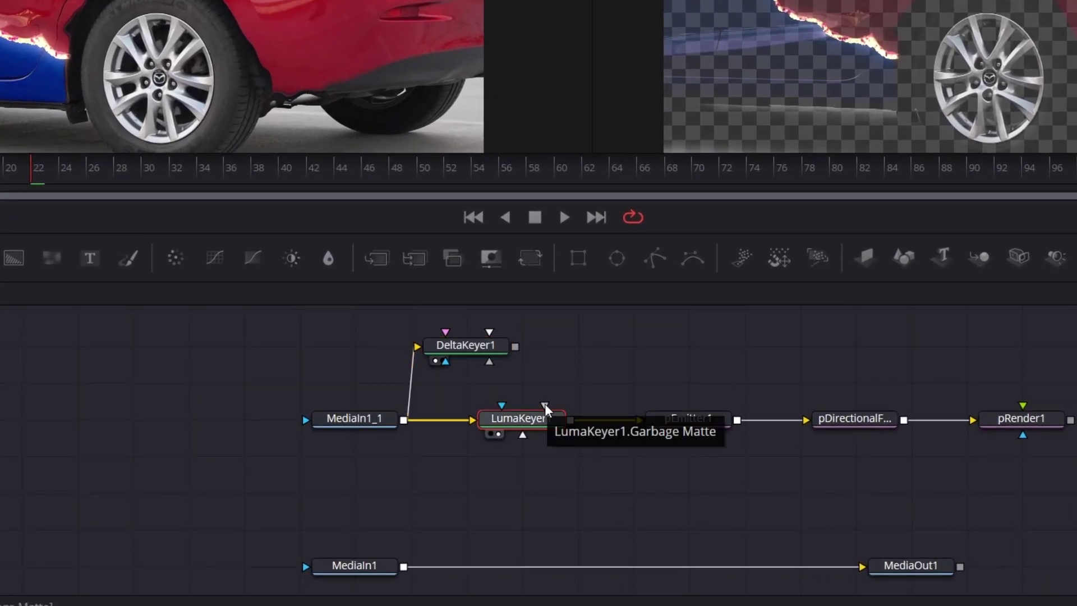
{"action": "left_click_drag", "start_coordinate": [516, 345], "coordinate": [546, 407]}
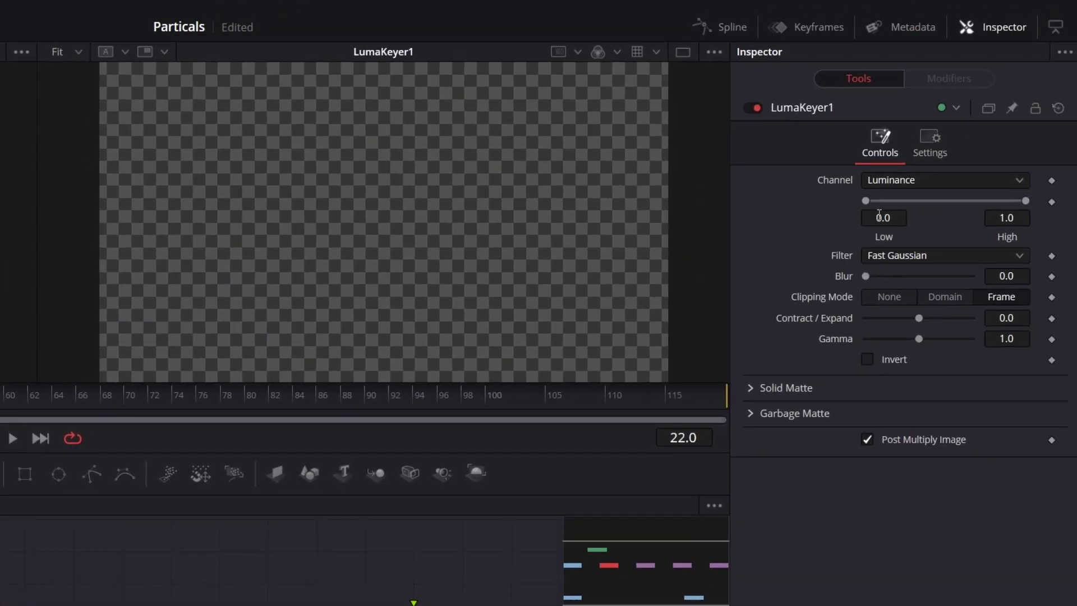
{"action": "left_click_drag", "start_coordinate": [866, 201], "coordinate": [973, 201]}
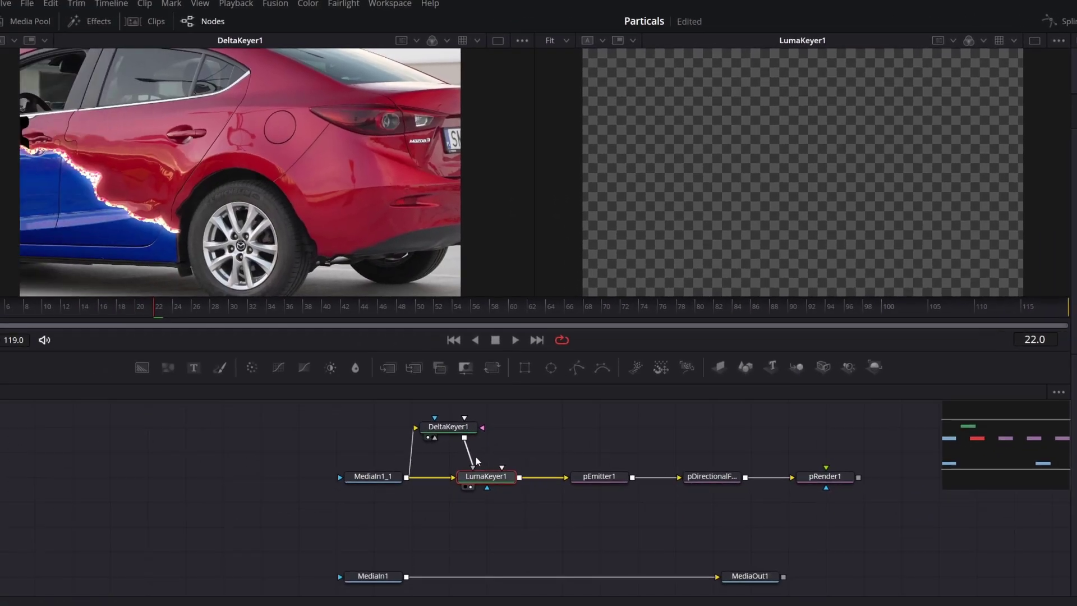
{"action": "left_click", "coordinate": [476, 457]}
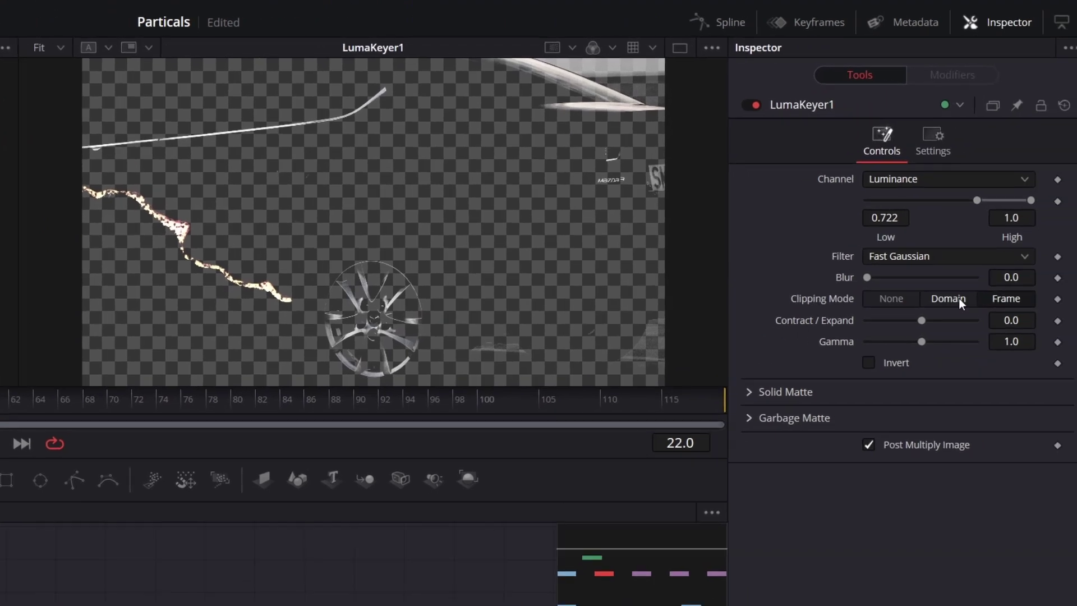
{"action": "left_click_drag", "start_coordinate": [975, 201], "coordinate": [1008, 203]}
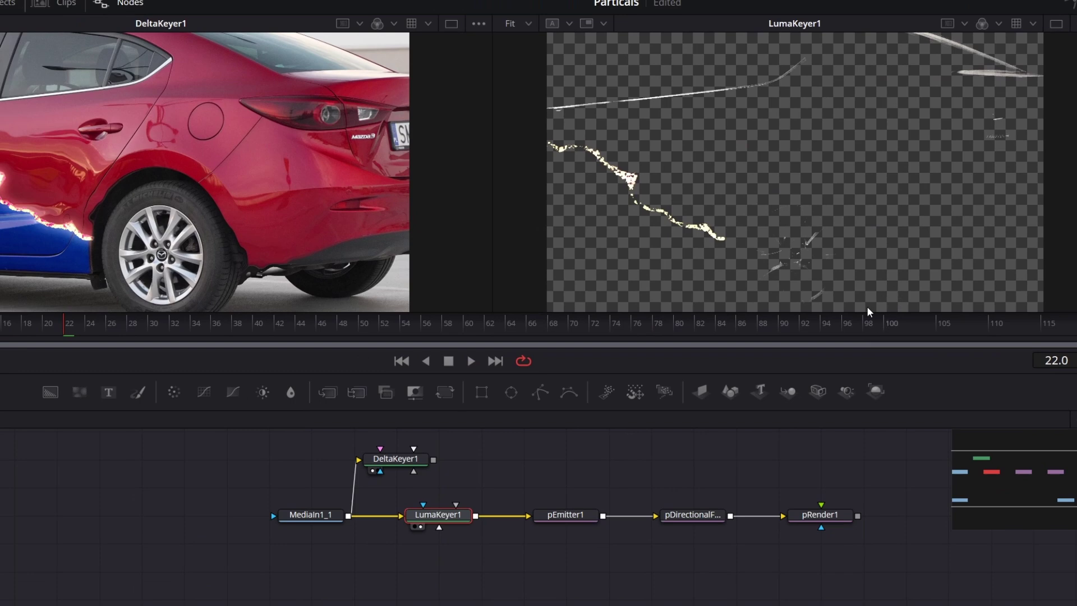
{"action": "left_click_drag", "start_coordinate": [433, 461], "coordinate": [459, 510]}
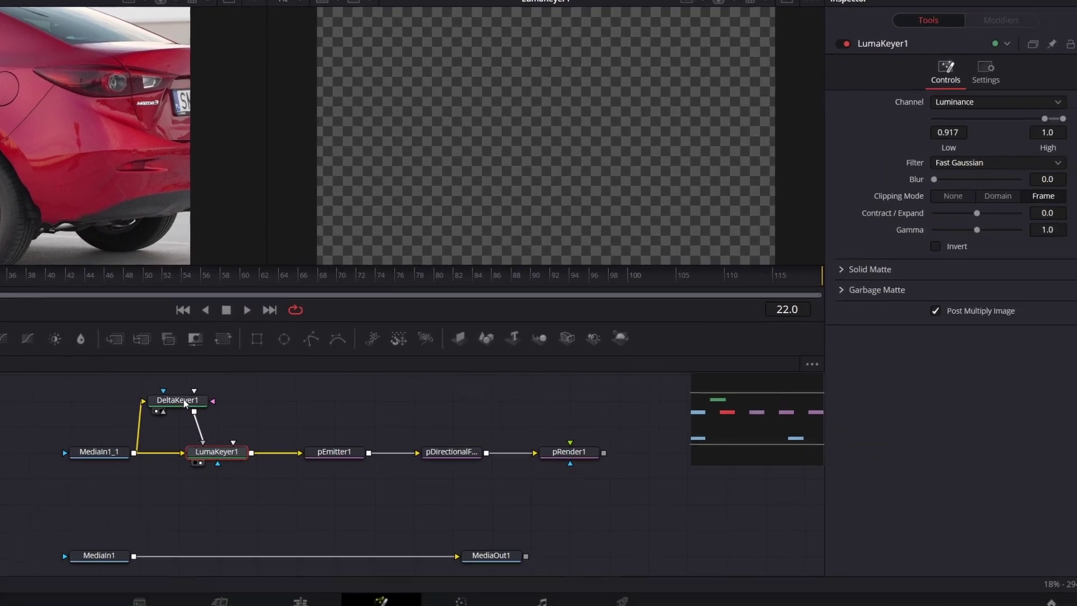
Step: Eyedrop DeltaKeyer1's Background Color from the viewer and set LumaKeyer1 Low to 0.961
{"action": "left_click", "coordinate": [396, 459]}
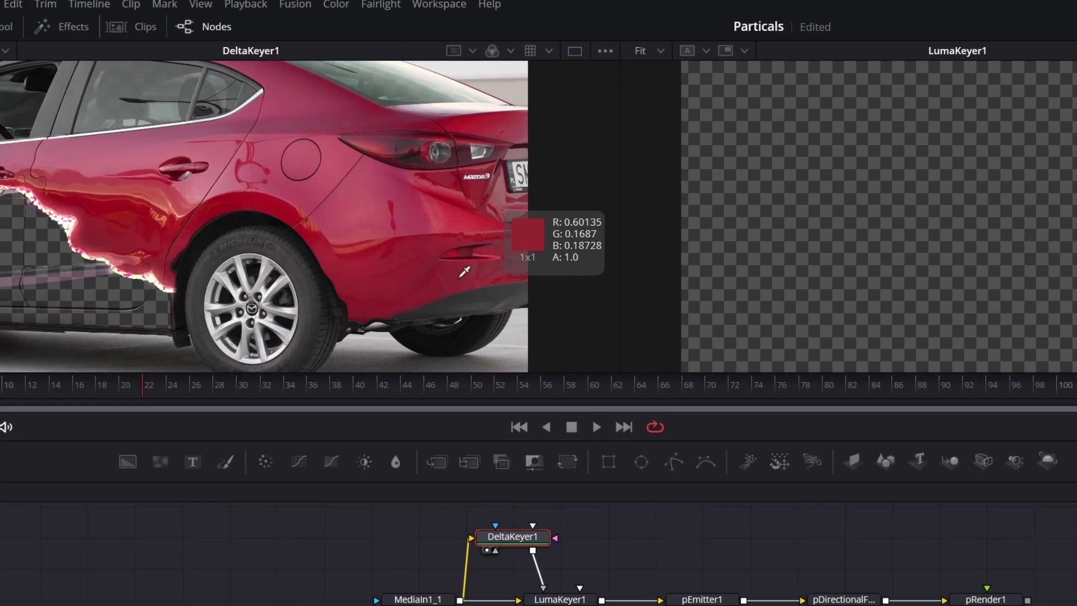
{"action": "left_click_drag", "start_coordinate": [101, 194], "coordinate": [34, 210]}
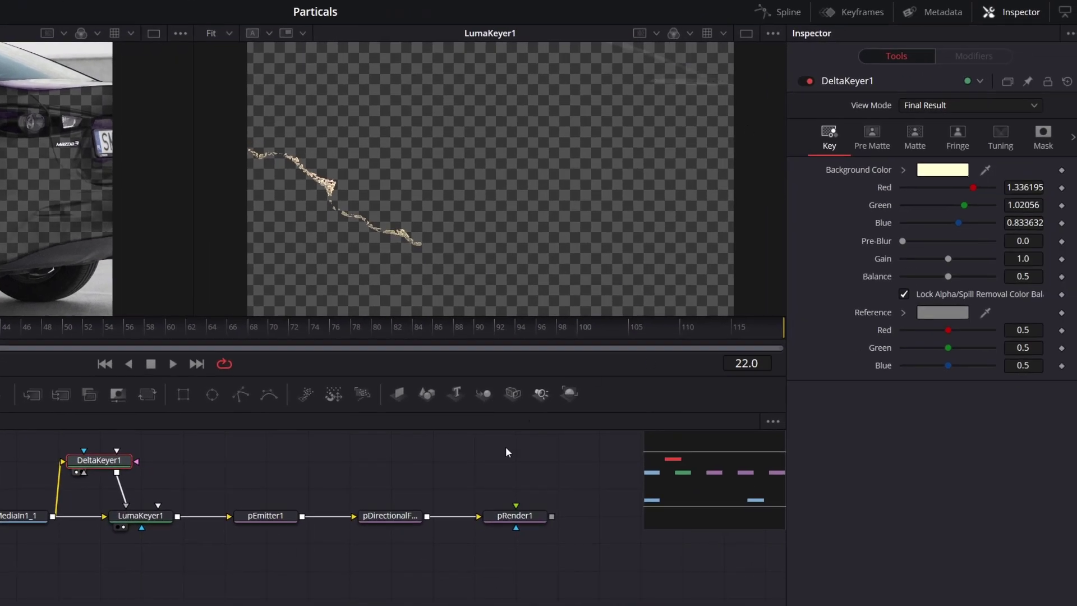
{"action": "left_click", "coordinate": [146, 517]}
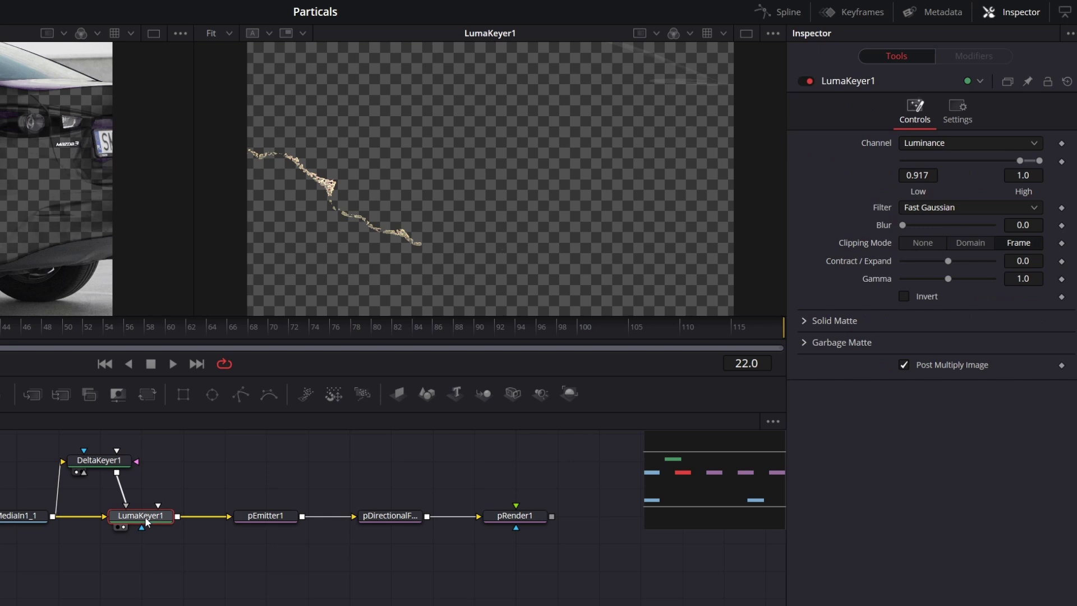
{"action": "left_click_drag", "start_coordinate": [1020, 161], "coordinate": [1028, 164]}
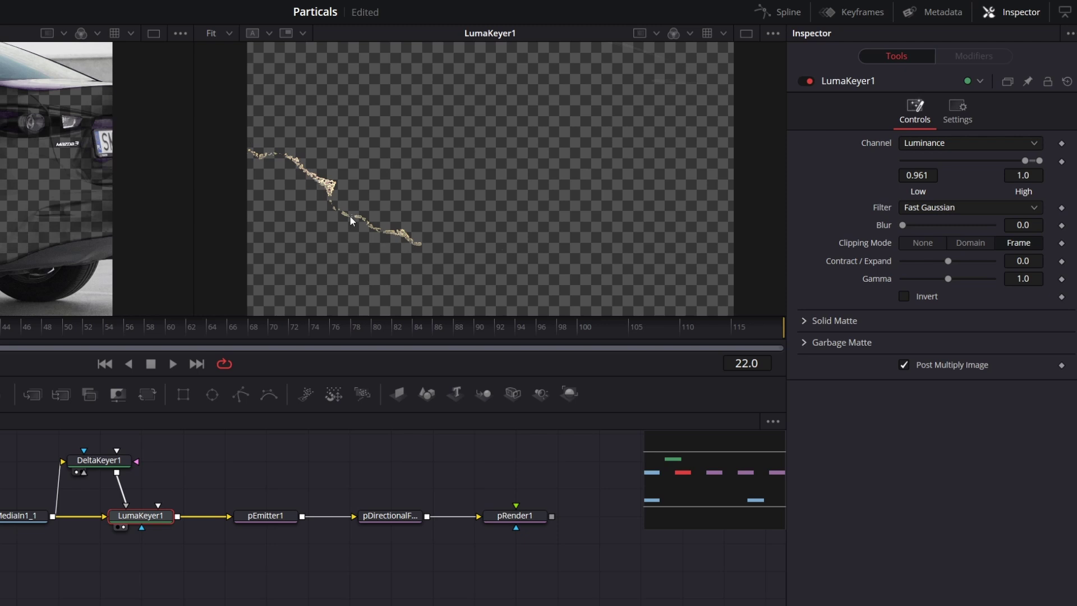
Step: Set pEmitter1 to emit 500 particles in Blob style
{"action": "left_click", "coordinate": [265, 515]}
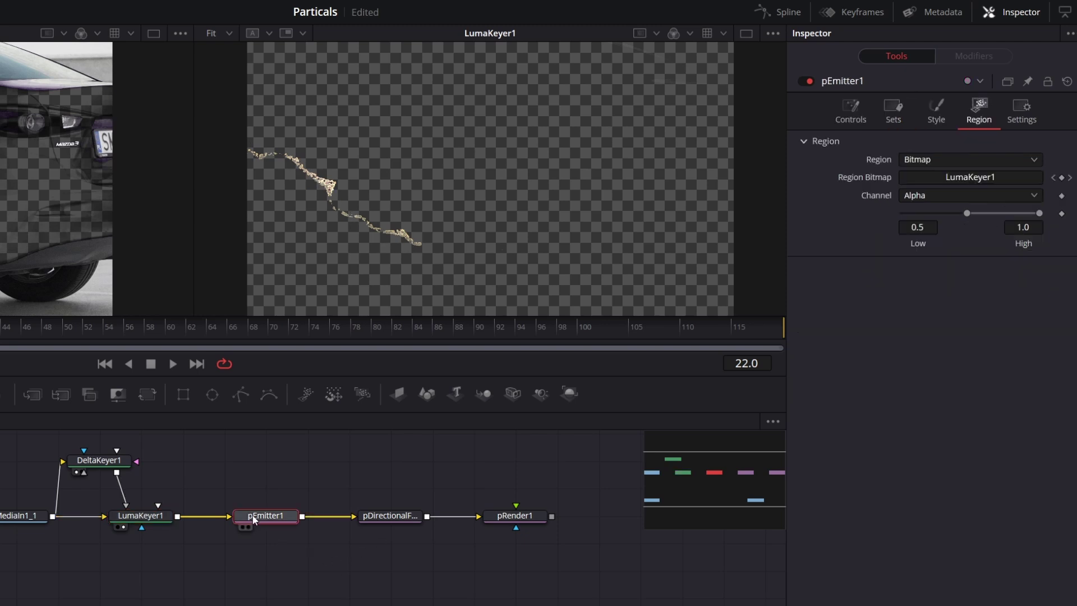
{"action": "left_click", "coordinate": [937, 108]}
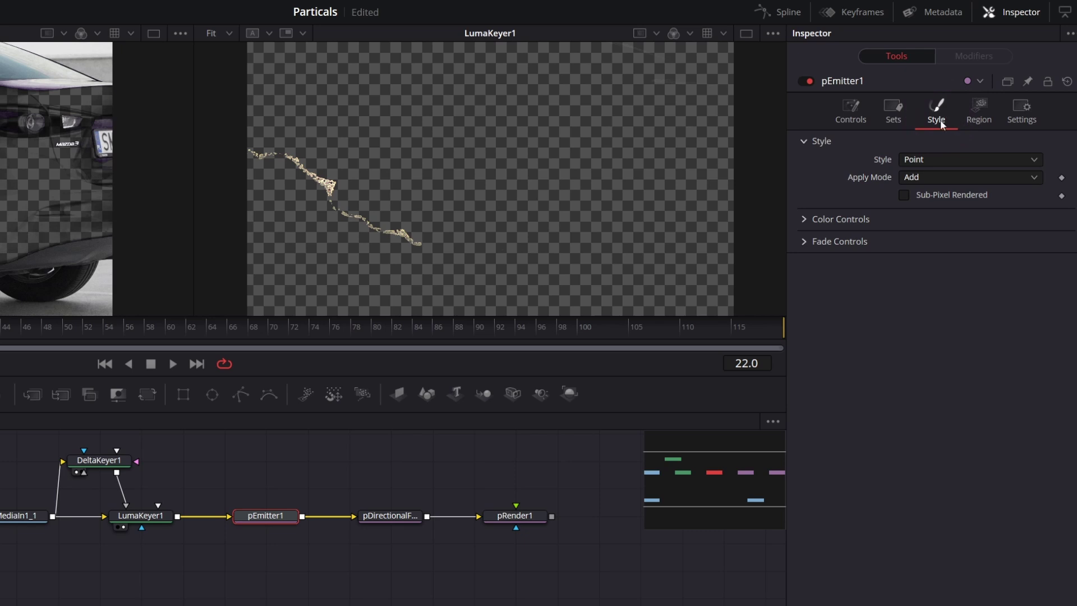
{"action": "left_click", "coordinate": [970, 160]}
{"action": "left_click", "coordinate": [912, 210]}
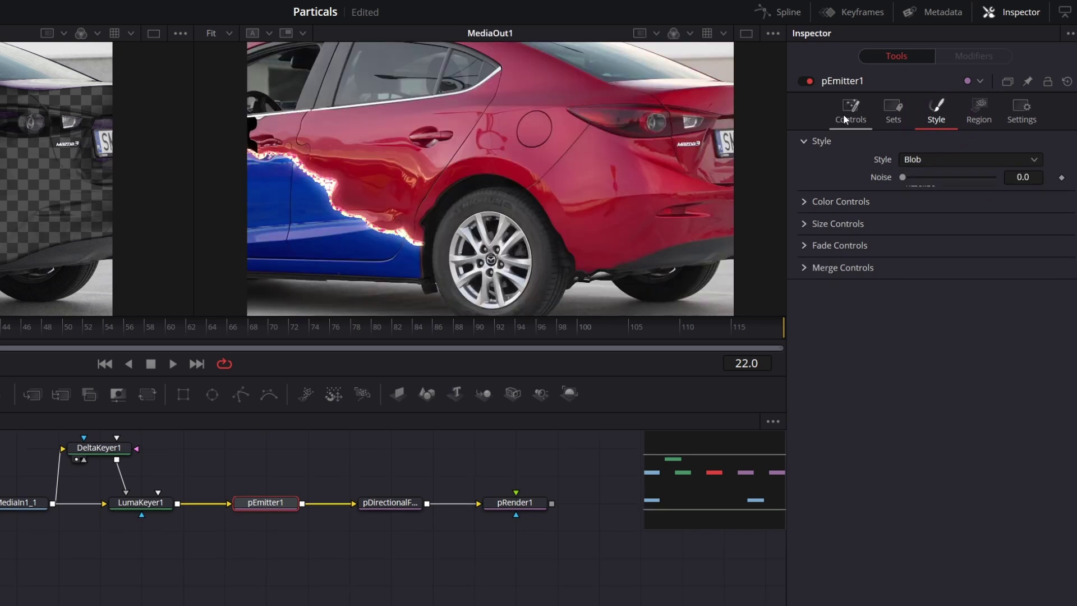
{"action": "left_click", "coordinate": [848, 114]}
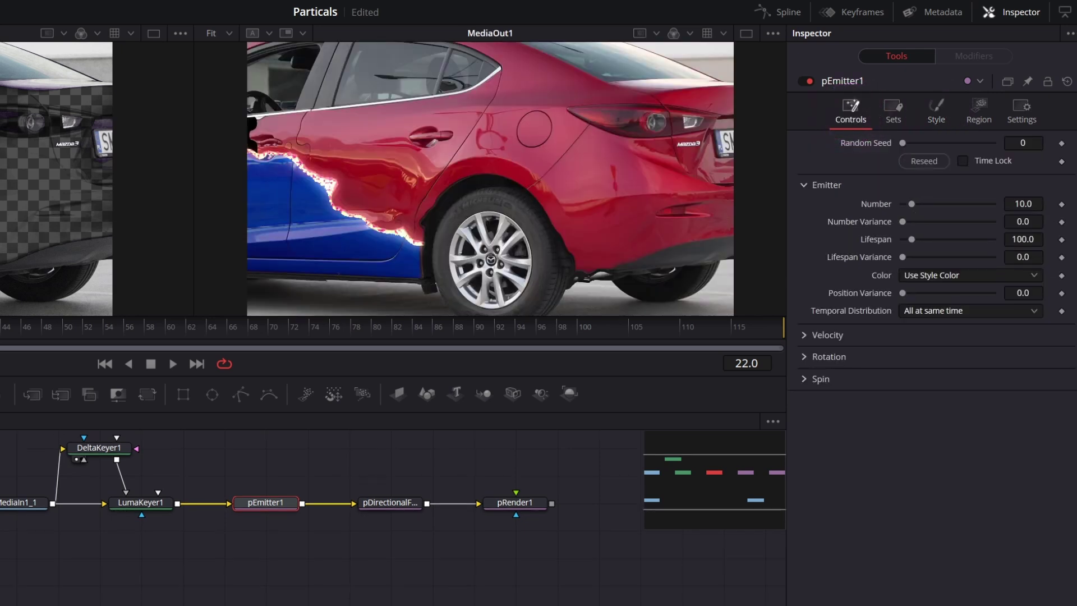
{"action": "double_click", "coordinate": [1034, 204]}
{"action": "type", "text": "500"}
{"action": "key", "text": "Tab"}
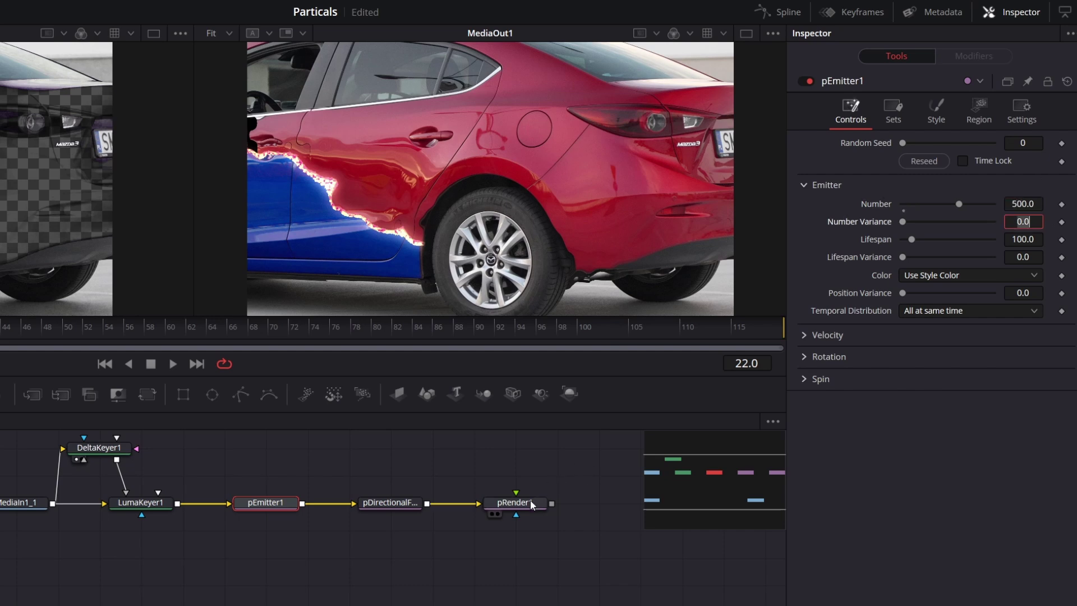
Step: Set pRender1's Output Mode to 2D and view its output
{"action": "left_click", "coordinate": [530, 501]}
{"action": "key", "text": "2"}
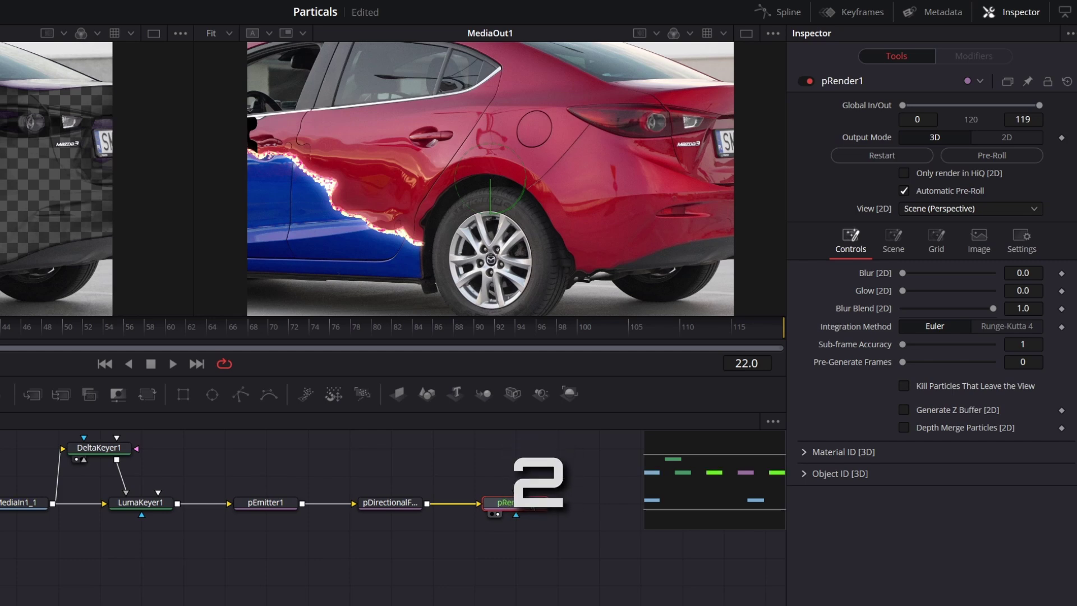
{"action": "left_click", "coordinate": [1007, 137]}
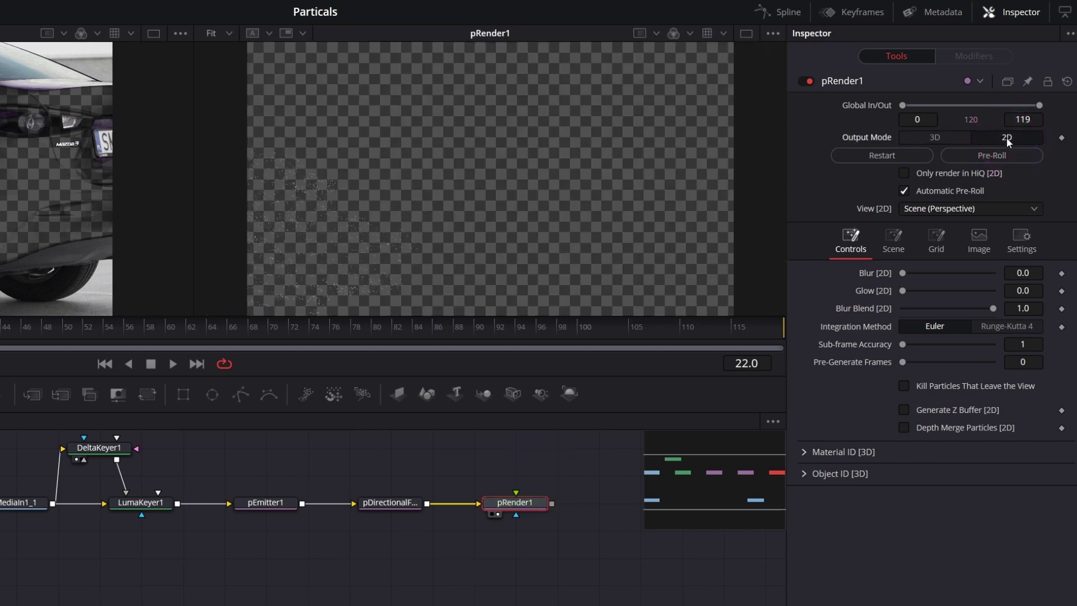
Step: Set pEmitter1's particle Color to Use Color from Region
{"action": "left_click", "coordinate": [265, 503]}
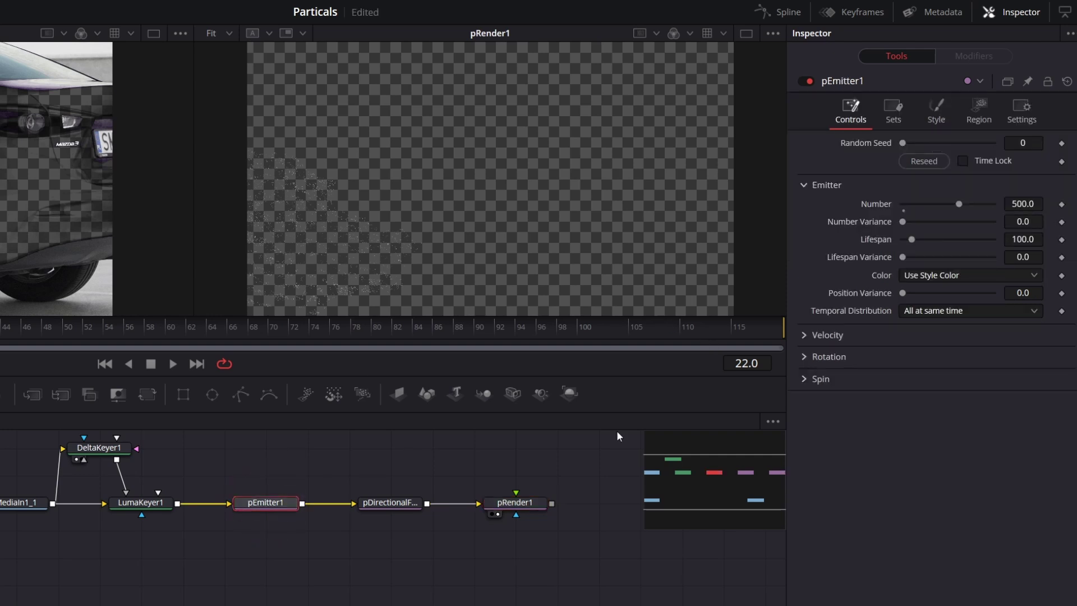
{"action": "left_click", "coordinate": [850, 110]}
{"action": "left_click", "coordinate": [967, 276]}
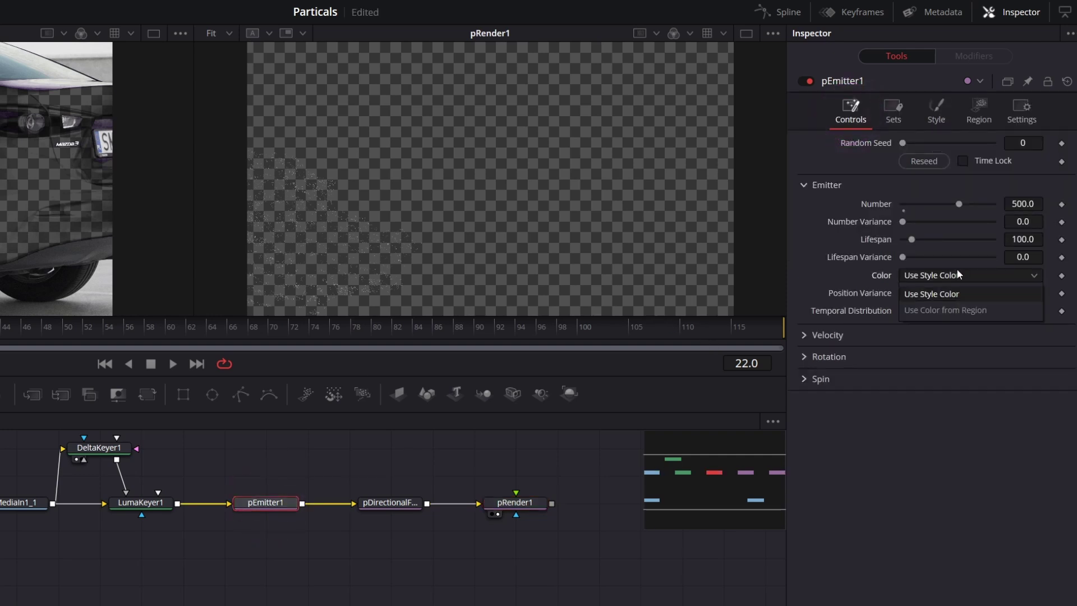
{"action": "left_click", "coordinate": [970, 314]}
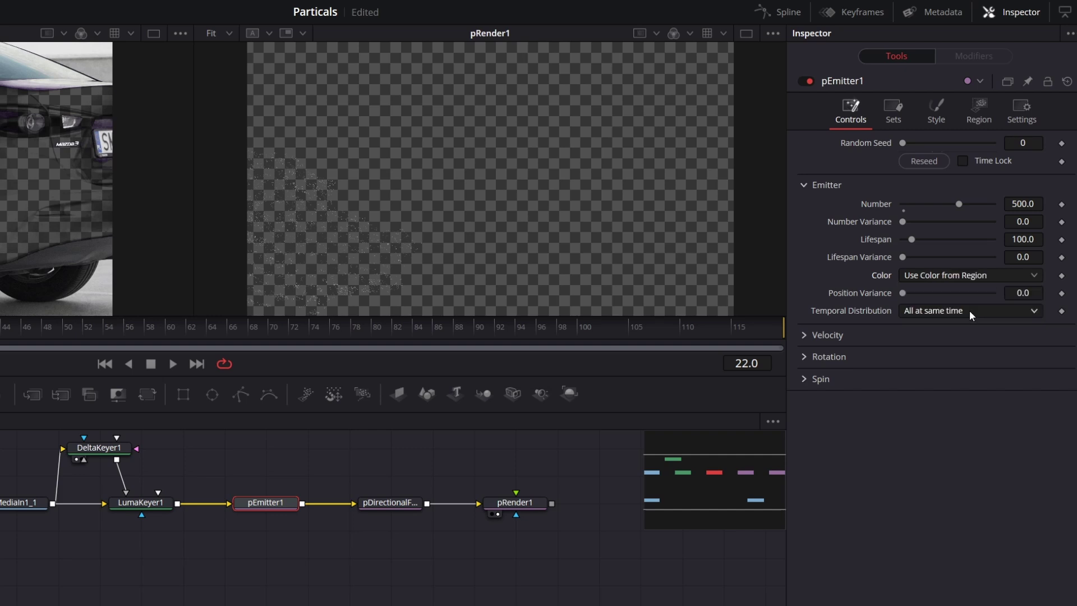
Step: Change pDirectionalForce1's Direction to -45 degrees
{"action": "left_click", "coordinate": [390, 503]}
{"action": "double_click", "coordinate": [1023, 195]}
{"action": "type", "text": "-45"}
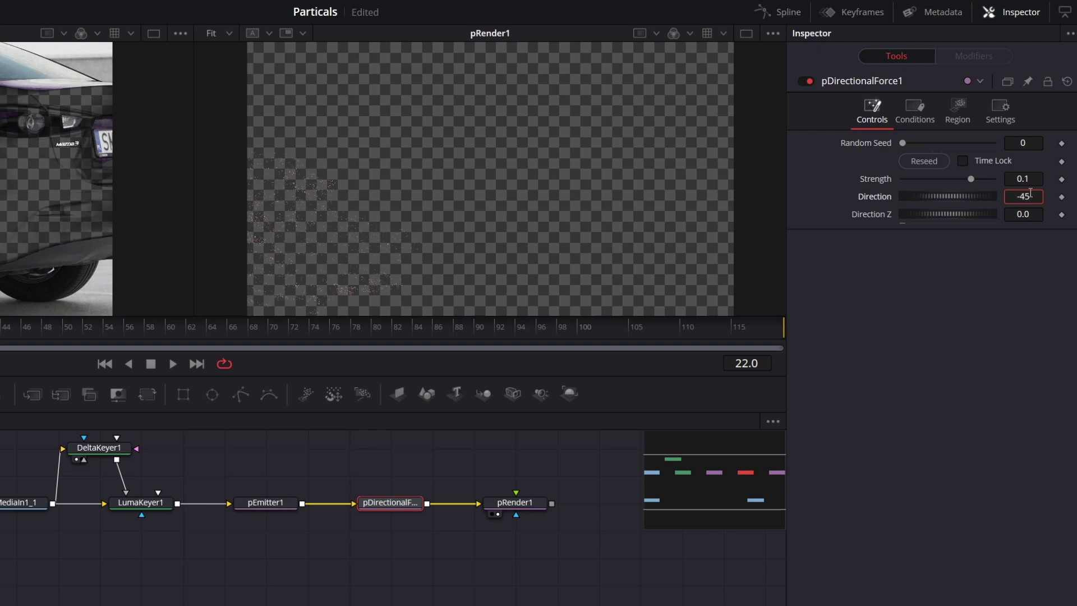
{"action": "key", "text": "Tab"}
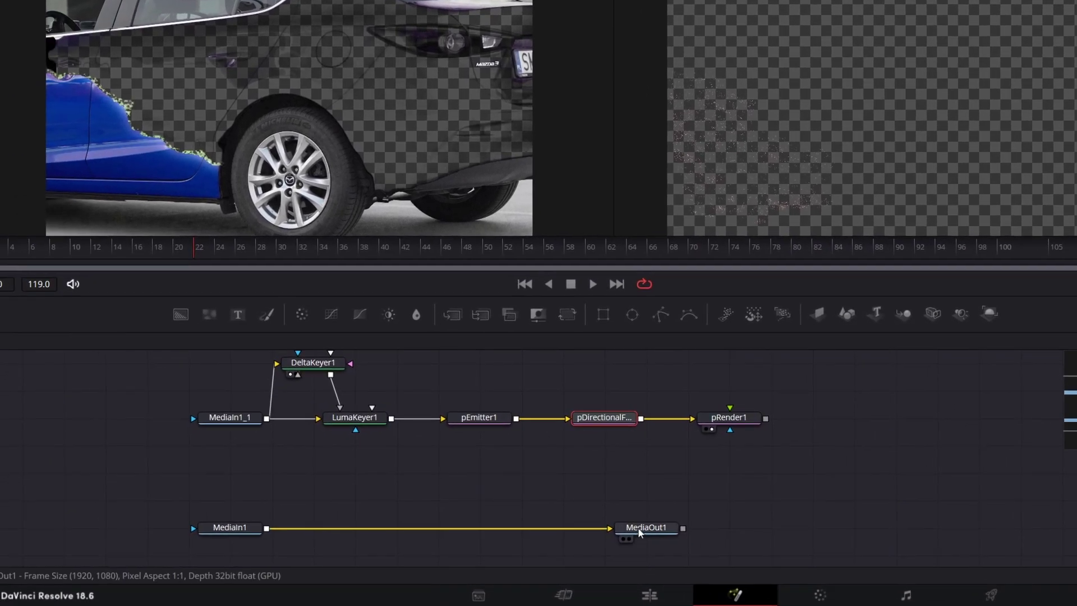
Step: Move MediaOut1 right and merge pRender1 over MediaIn1 through Merge1 into MediaOut1
{"action": "left_click_drag", "start_coordinate": [641, 527], "coordinate": [978, 527]}
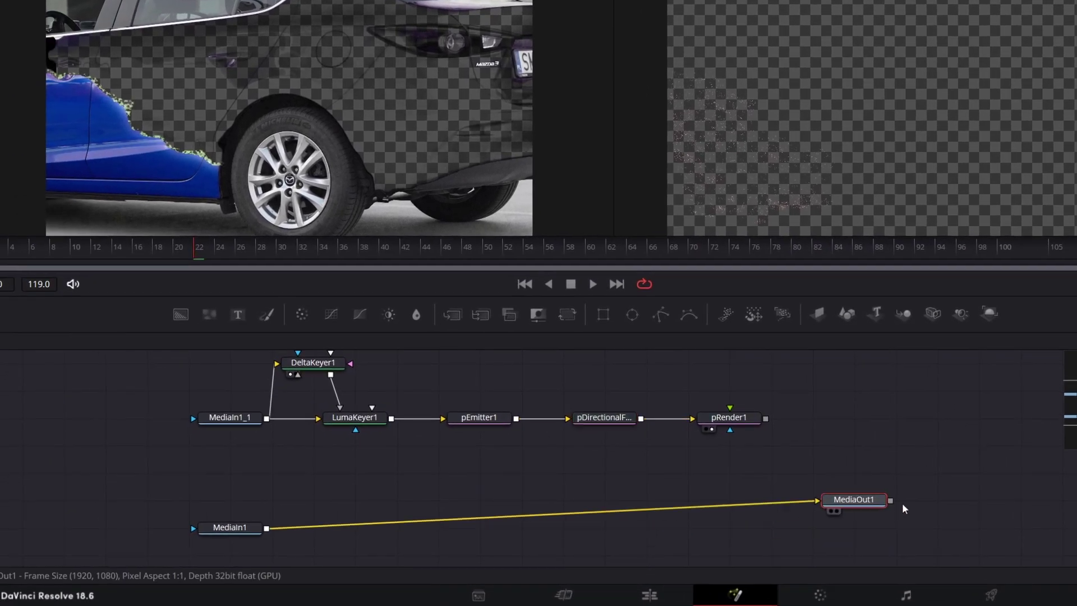
{"action": "left_click_drag", "start_coordinate": [766, 418], "coordinate": [270, 483]}
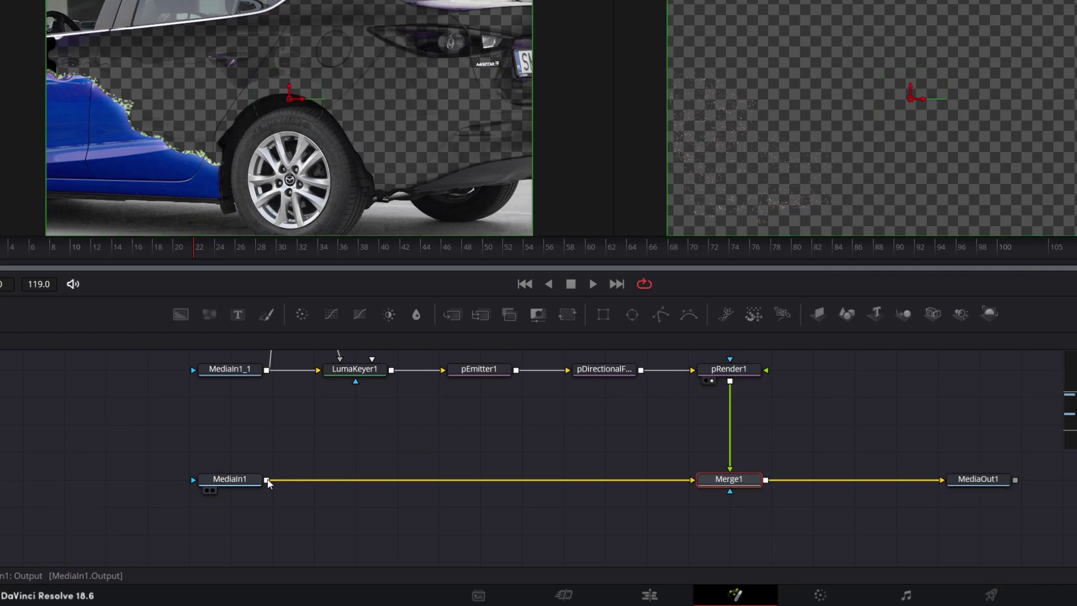
{"action": "left_click", "coordinate": [989, 479]}
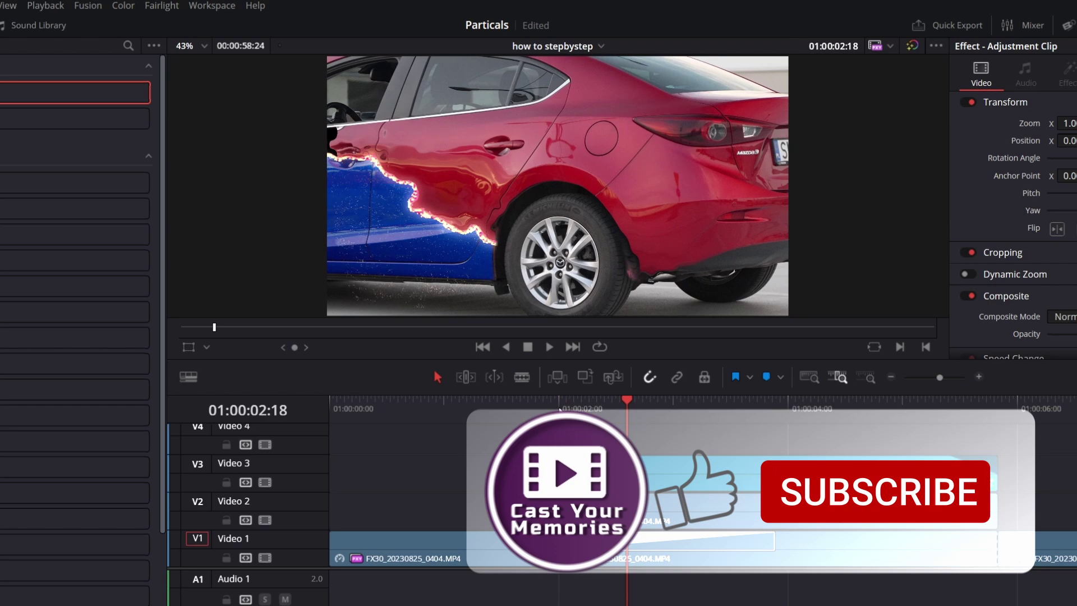